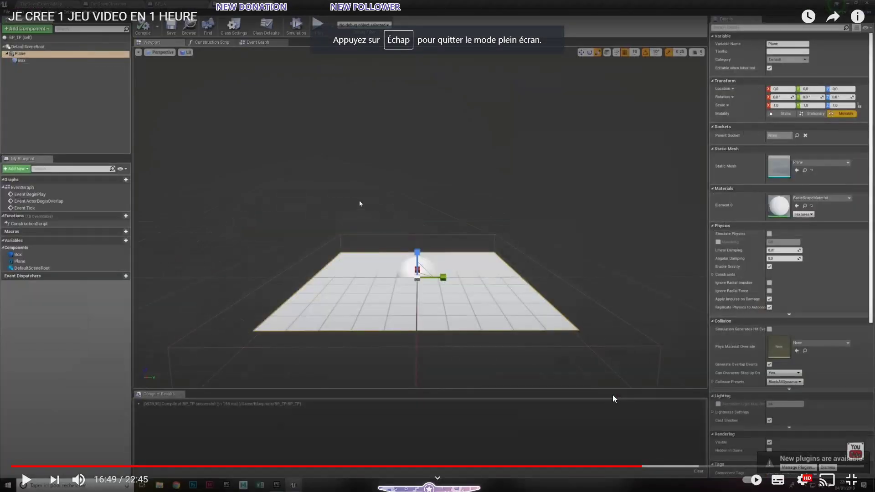
# Step: Resume the BP_TP tutorial video on YouTube, then go back to the Unreal level editor
pyautogui.click(526, 350)
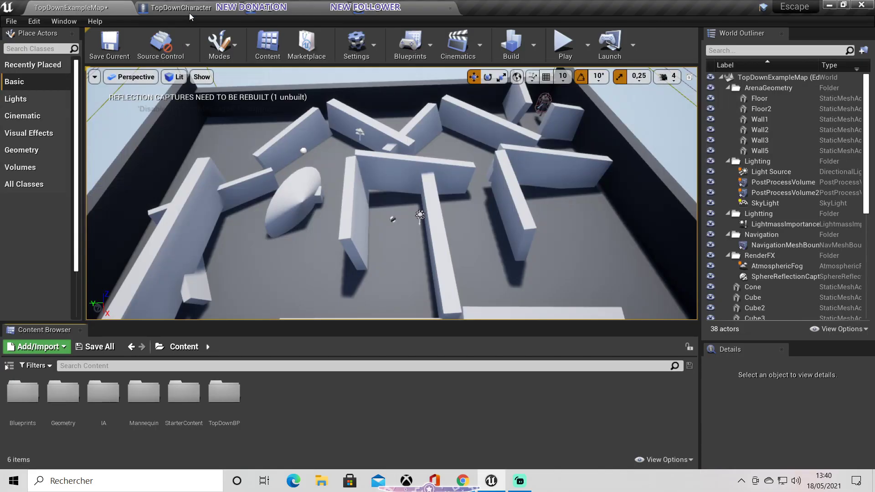
# Step: Open the TopDownCharacter blueprint and view its Pop Ennemis function graph
pyautogui.click(190, 13)
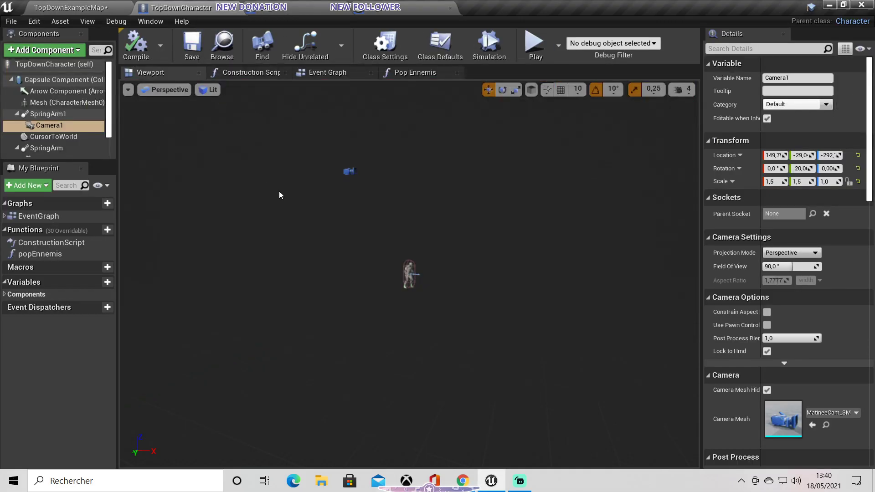
pyautogui.click(252, 72)
pyautogui.click(388, 73)
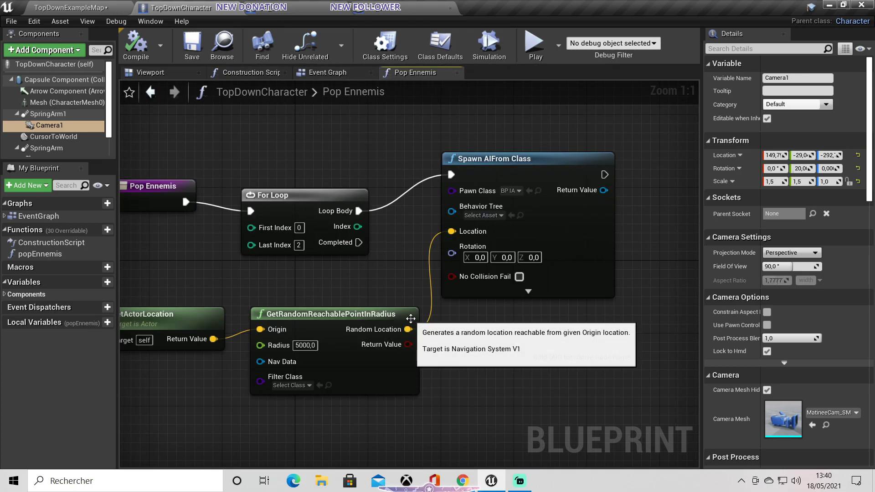
pyautogui.scroll(-1, 313, 308)
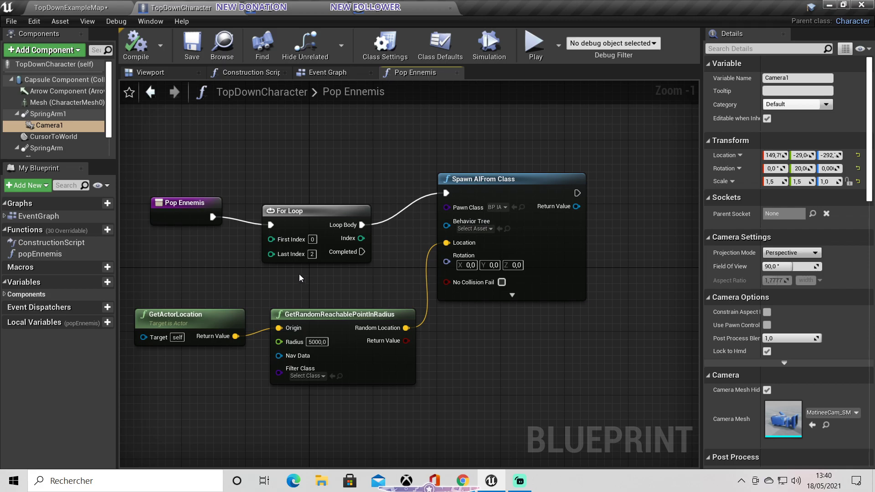
# Step: Play the YouTube tutorial briefly for comparison, then return to Unreal Editor
pyautogui.hotkey('alt', 'Tab')
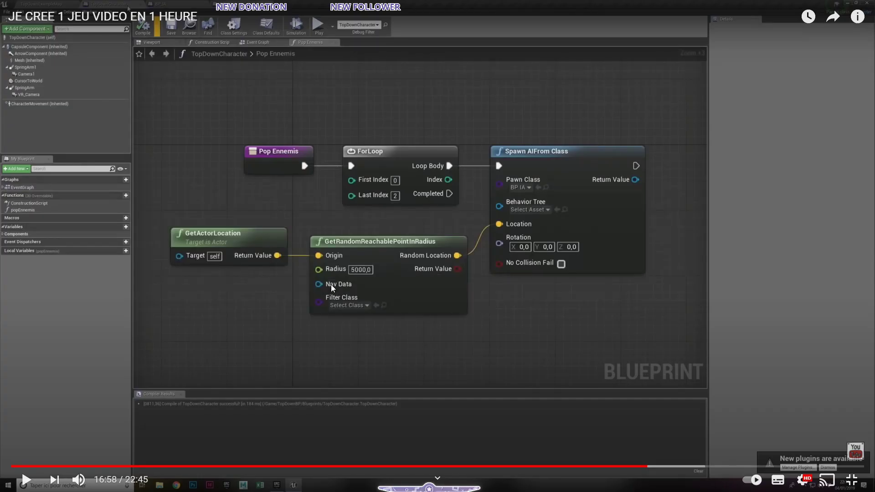
pyautogui.click(330, 284)
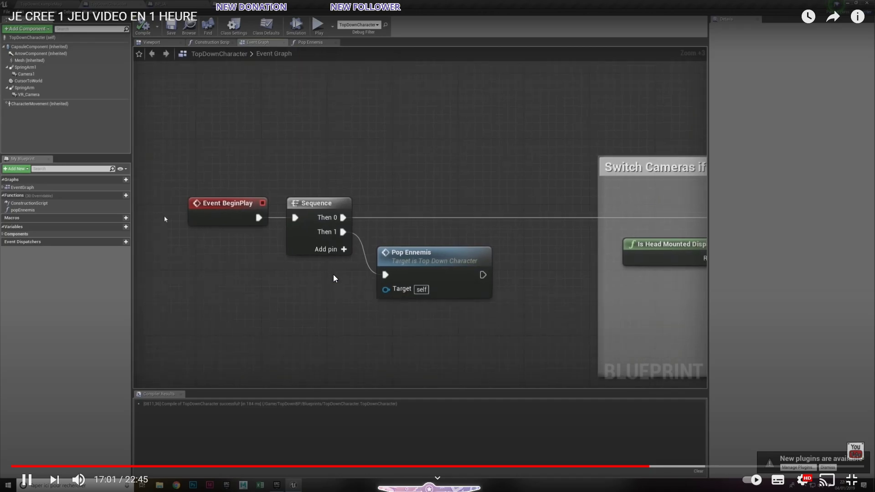
pyautogui.click(334, 278)
pyautogui.hotkey('alt', 'Tab')
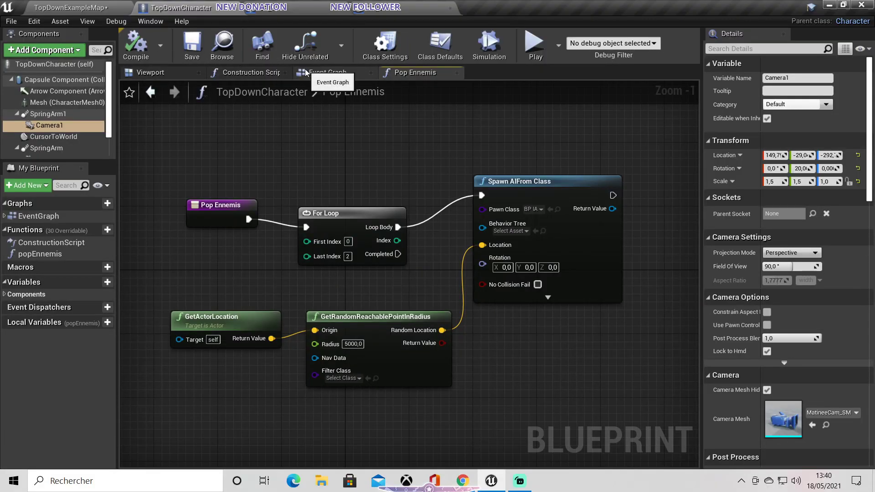
# Step: Show the Event Graph panned toward Event BeginPlay, then bring Streamlabs OBS forward
pyautogui.click(319, 72)
pyautogui.click(280, 328)
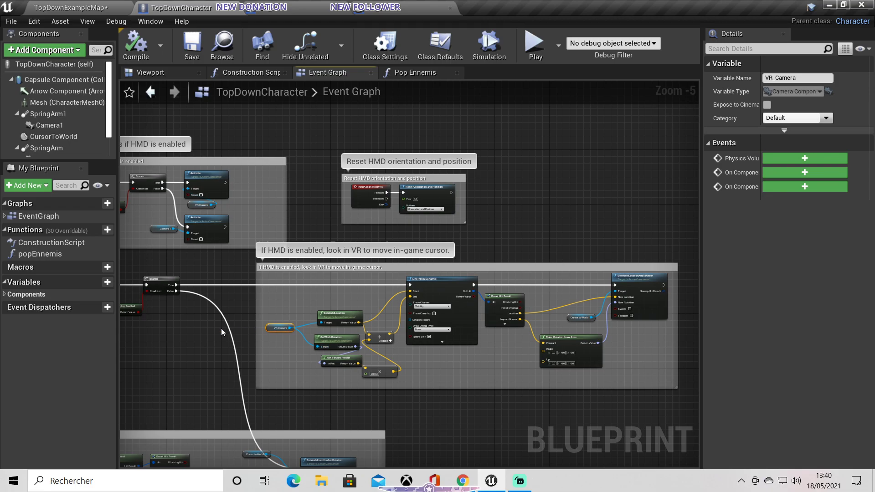
pyautogui.moveTo(220, 328)
pyautogui.mouseDown(button='right')
pyautogui.moveTo(255, 284)
pyautogui.moveTo(453, 363)
pyautogui.mouseUp(button='right')
pyautogui.scroll(2, 256, 284)
pyautogui.scroll(1, 256, 283)
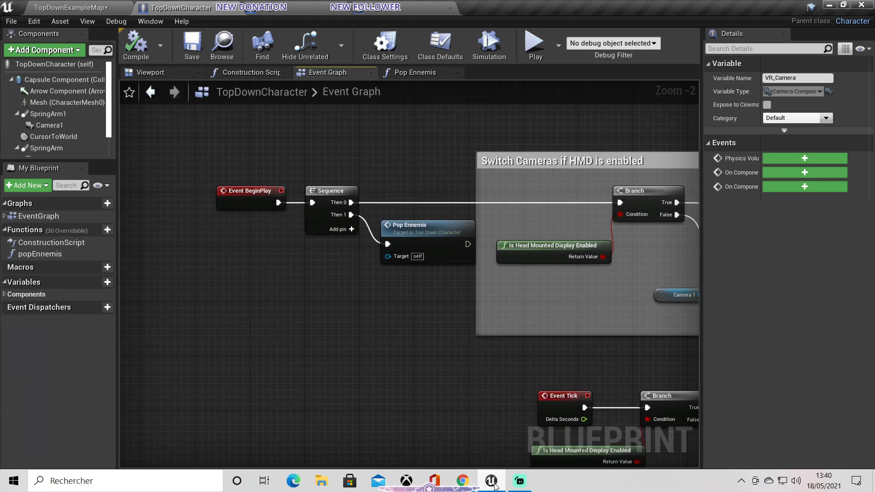
pyautogui.click(518, 481)
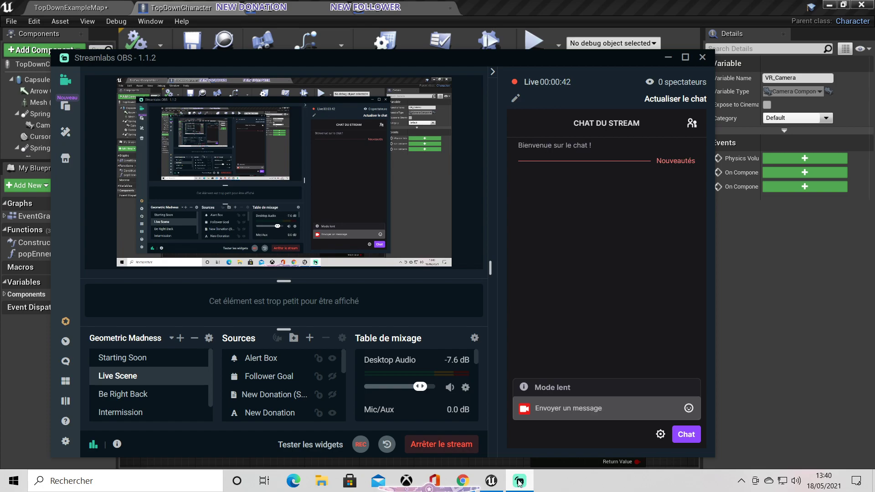
# Step: Send a French chat note asking viewers to use DMs or social networks while you concentrate
pyautogui.click(560, 404)
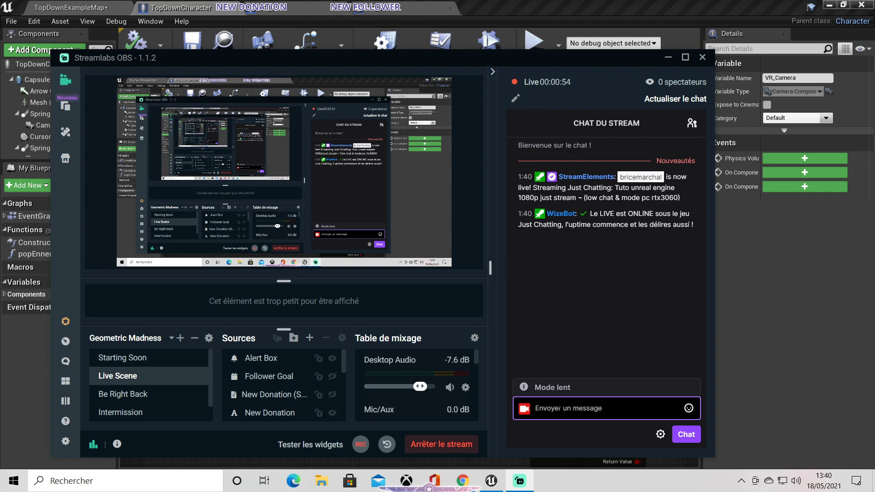
pyautogui.write('utilisez les dm ou')
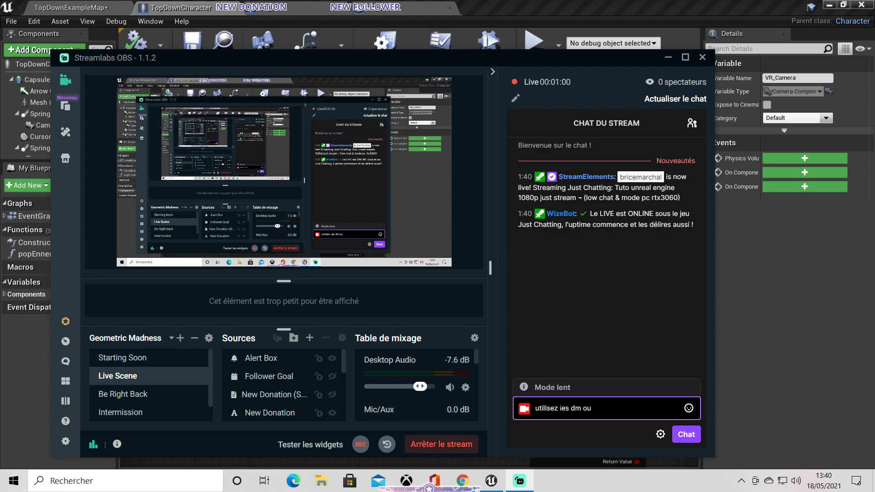
pyautogui.write(' les diffé')
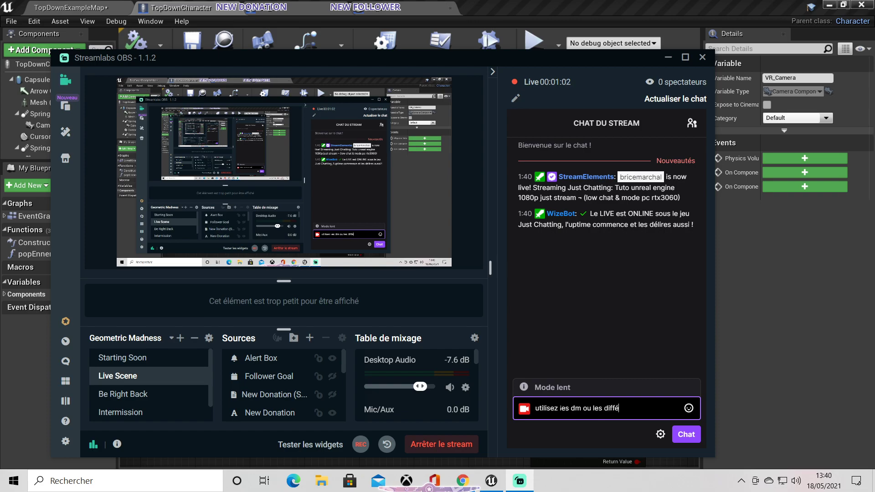
pyautogui.write('rents réseaux ')
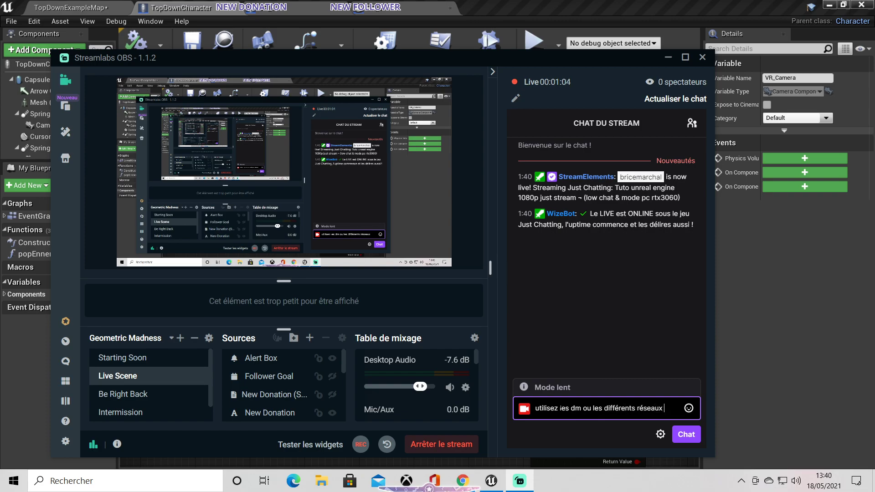
pyautogui.write('sociaux si vous ')
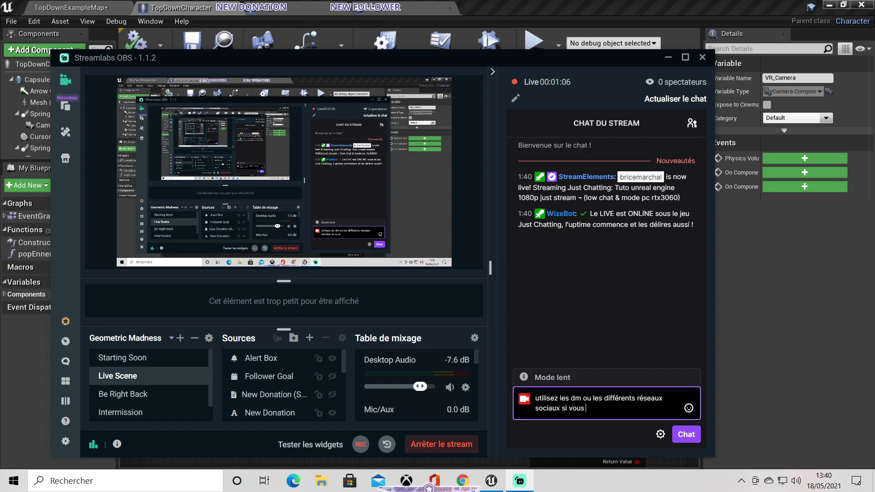
pyautogui.write('ulez ch')
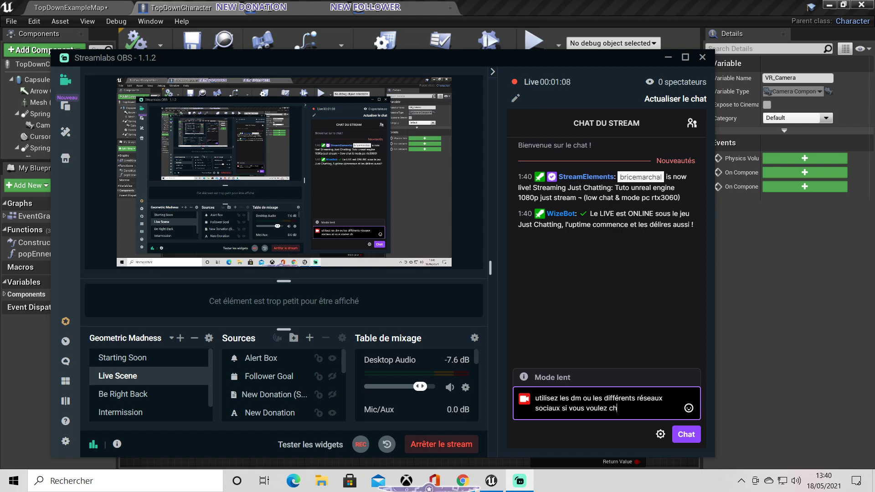
pyautogui.write('atter car je')
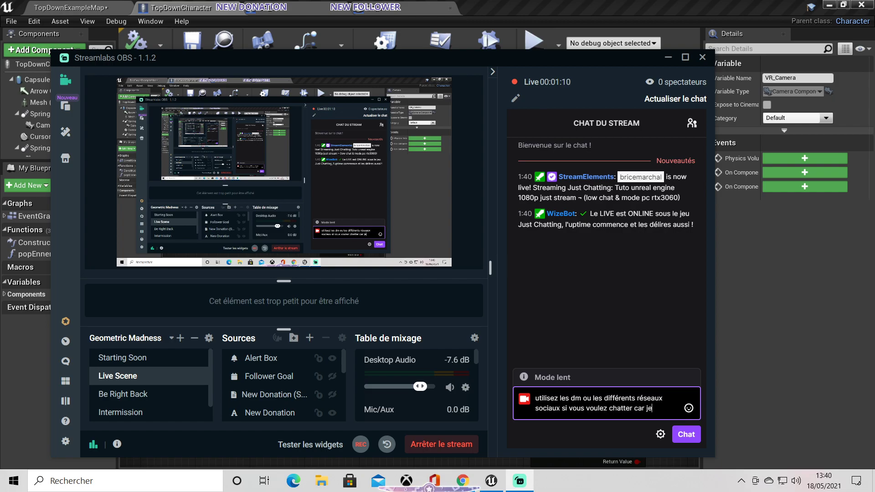
pyautogui.press('BackSpace')
pyautogui.write("'es")
pyautogui.write('saie de me concent')
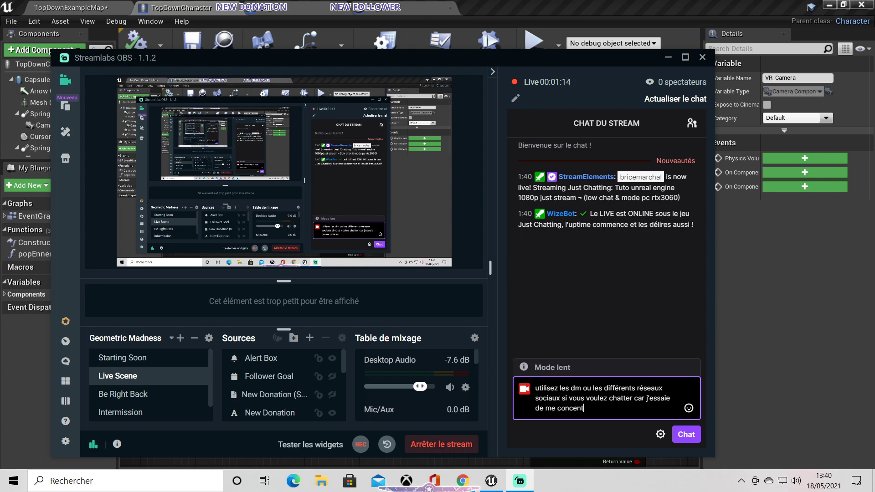
pyautogui.write('rer sur le tuto')
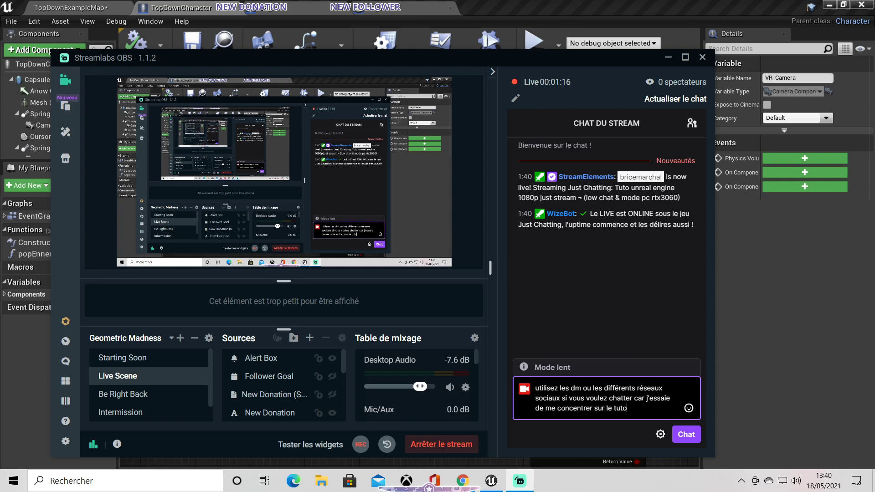
pyautogui.write(' ac bébé')
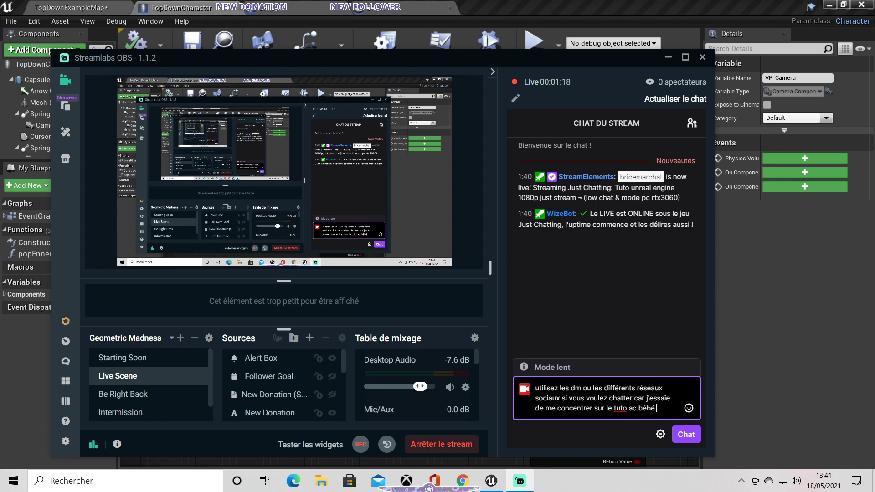
pyautogui.write('fam')
pyautogui.press('BackSpace')
pyautogui.write('c... ;)')
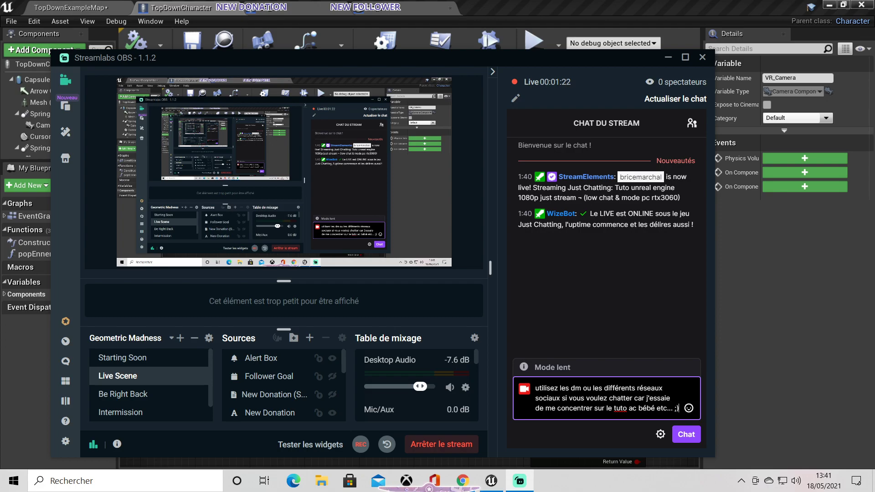
pyautogui.press('Return')
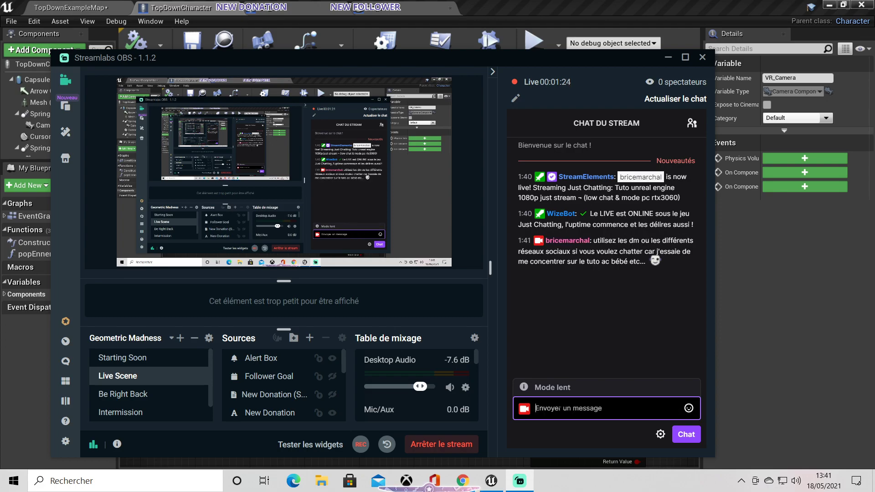
pyautogui.hotkey('alt', 'Tab')
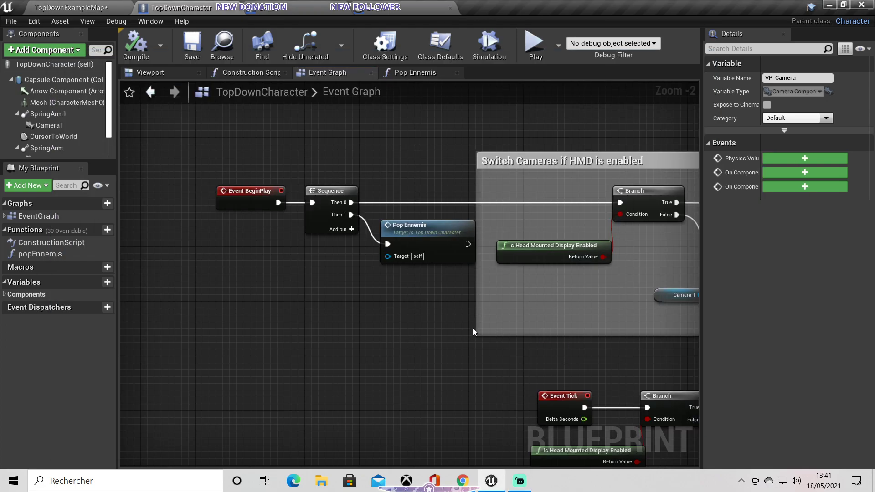
# Step: Play the tutorial to about 17:13, then pan Unreal's graph toward the mouse-position comment
pyautogui.hotkey('alt', 'Tab')
pyautogui.hotkey('alt', 'Tab')
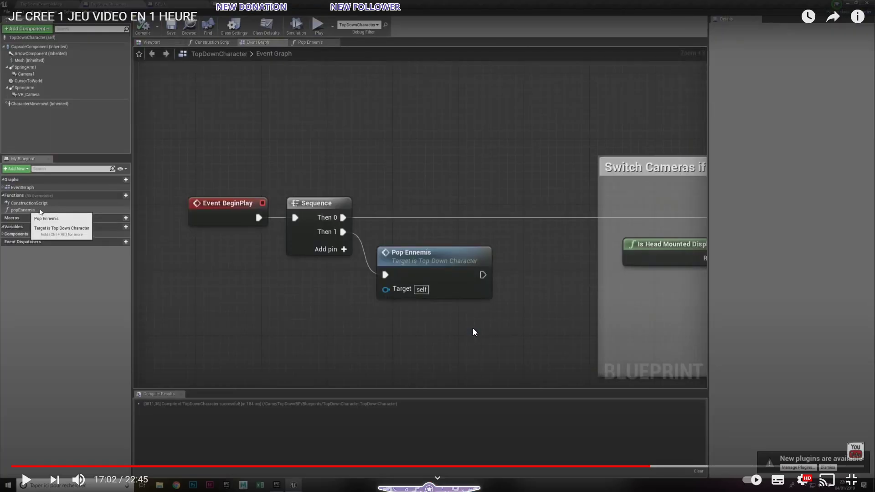
pyautogui.click(453, 312)
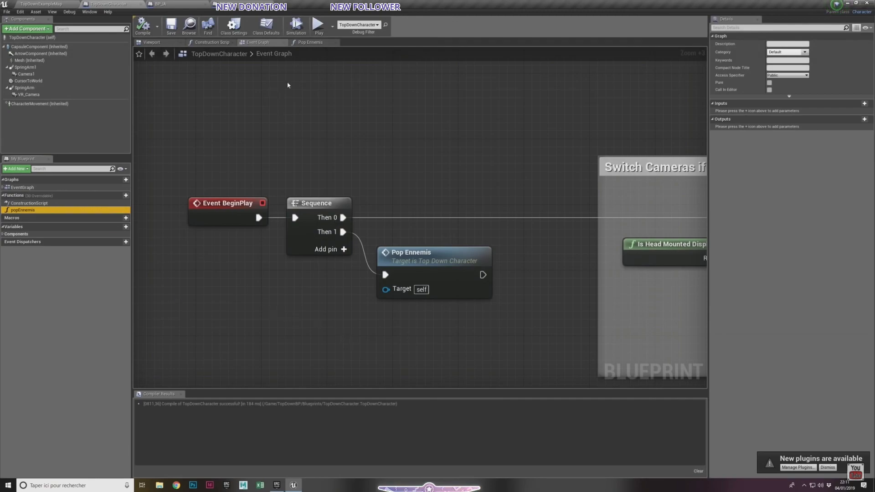
pyautogui.moveTo(443, 280)
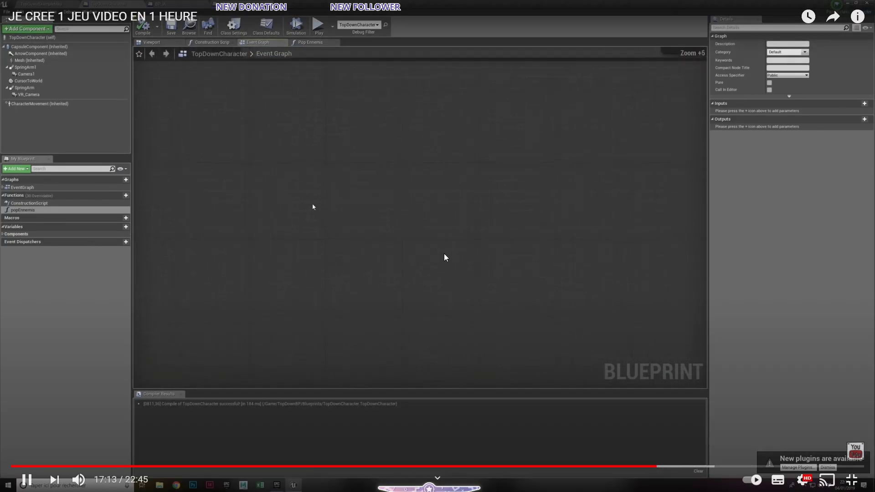
pyautogui.hotkey('alt', 'Tab')
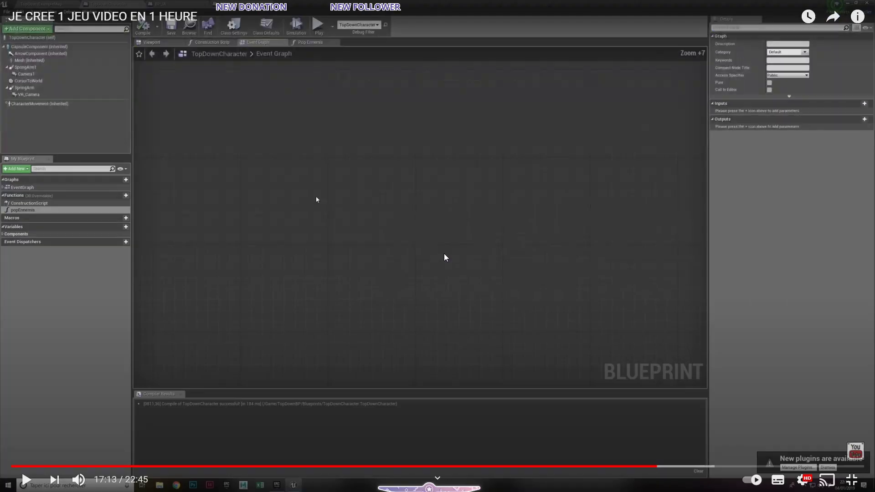
pyautogui.hotkey('alt', 'Tab')
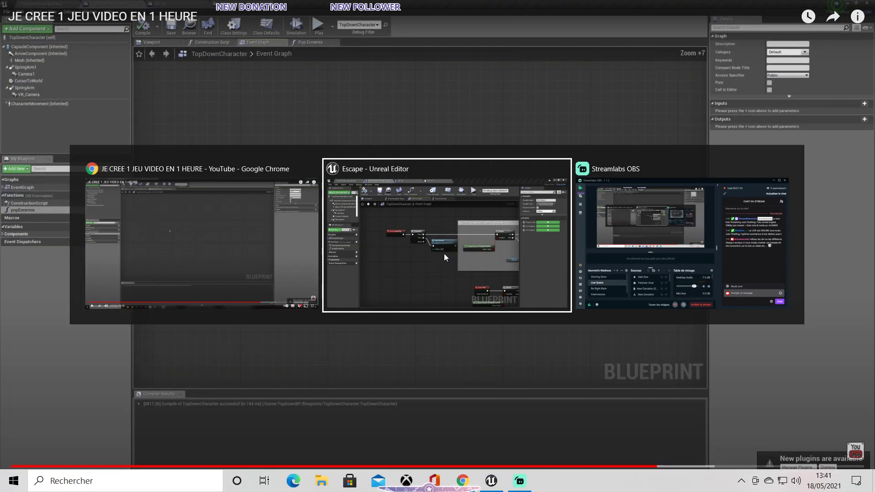
pyautogui.moveTo(450, 375)
pyautogui.mouseDown(button='right')
pyautogui.moveTo(297, 156)
pyautogui.moveTo(377, 193)
pyautogui.mouseUp(button='right')
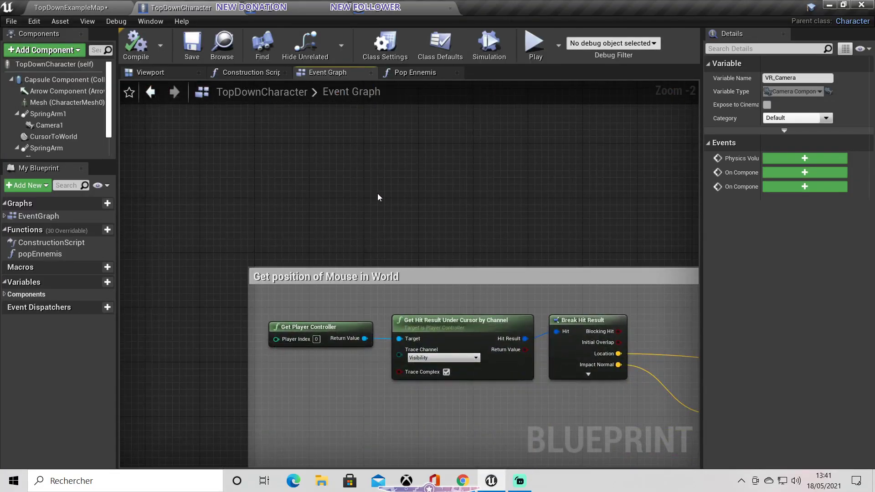
pyautogui.scroll(-3, 393, 242)
pyautogui.moveTo(414, 356); pyautogui.dragTo(429, 240, button='right')
pyautogui.scroll(2, 431, 241)
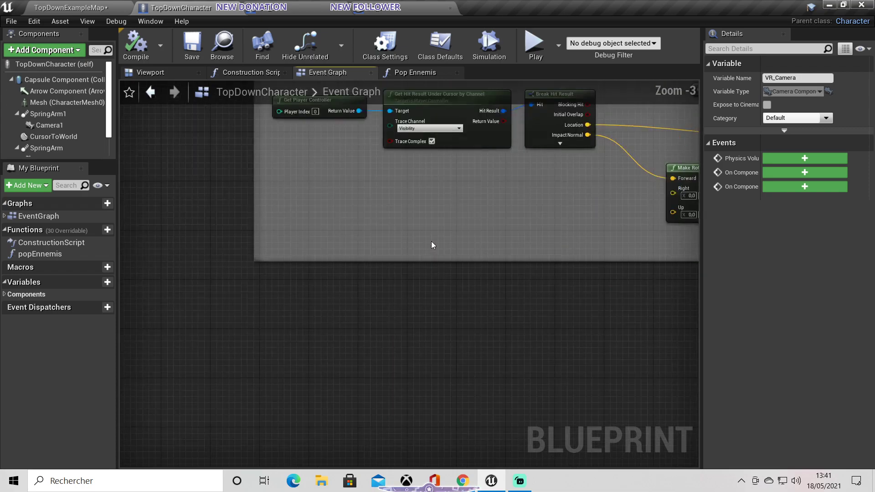
pyautogui.scroll(-1, 426, 292)
pyautogui.hotkey('alt', 'Tab')
pyautogui.click(390, 288)
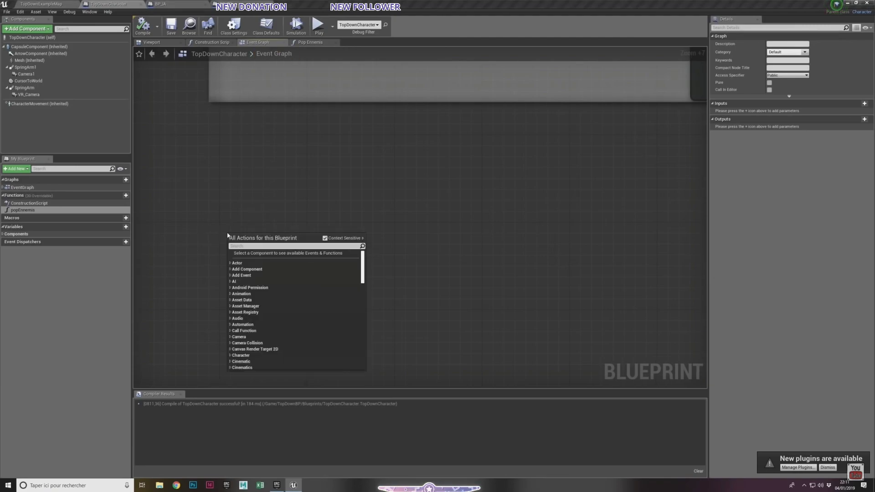
pyautogui.moveTo(393, 247)
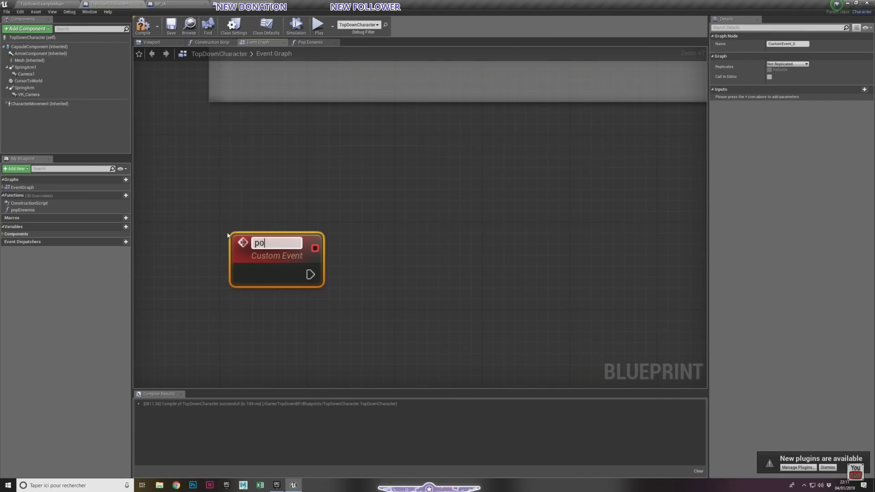
pyautogui.click(415, 248)
pyautogui.hotkey('alt', 'Tab')
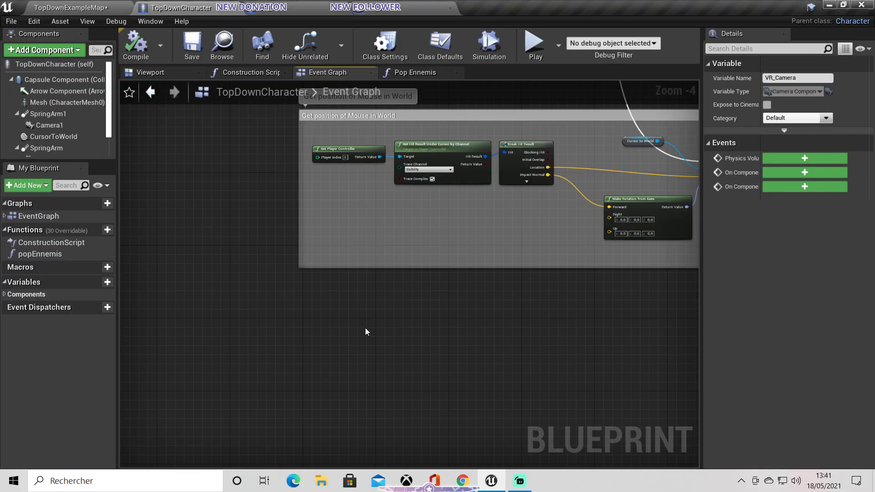
# Step: Search the empty graph's All Actions list for the custom event action
pyautogui.rightClick(366, 329)
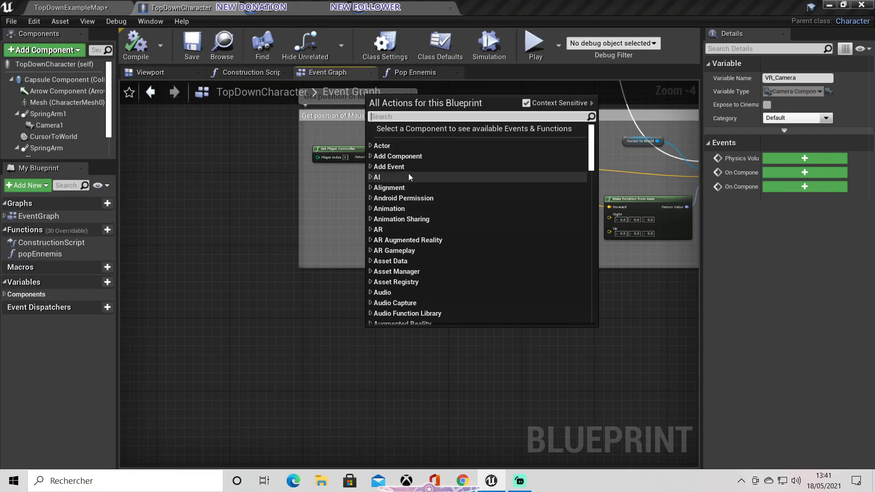
pyautogui.scroll(-3, 409, 198)
pyautogui.scroll(-3, 409, 198)
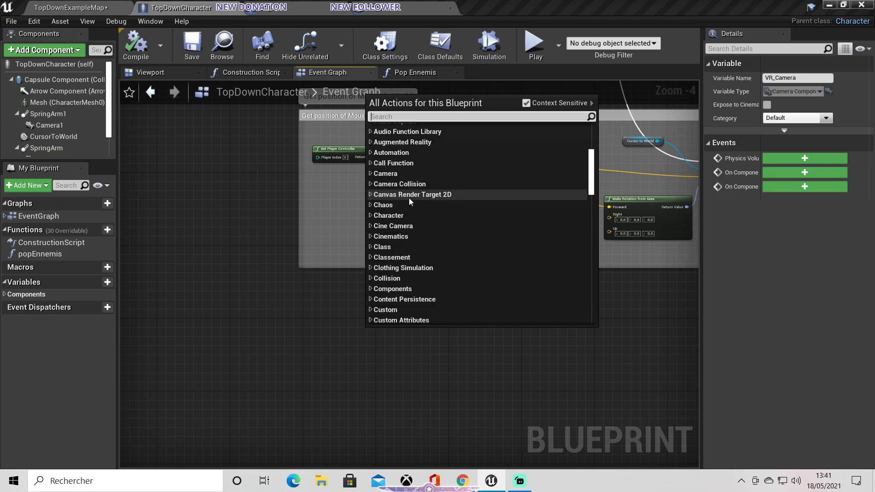
pyautogui.scroll(-1, 409, 197)
pyautogui.scroll(-2, 415, 283)
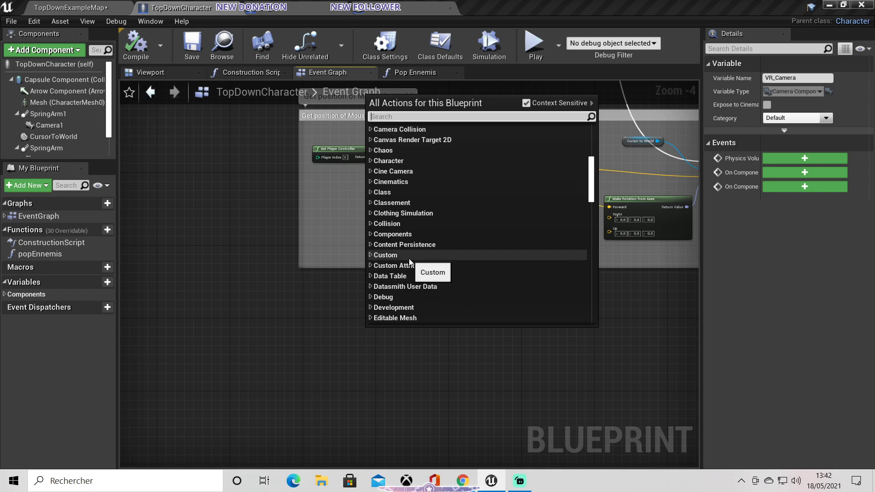
pyautogui.write('custome')
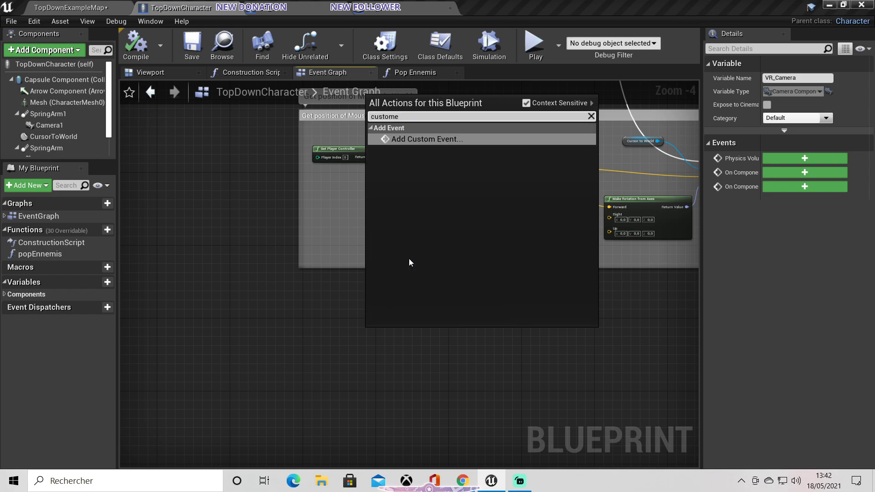
pyautogui.press('BackSpace')
pyautogui.write('ev')
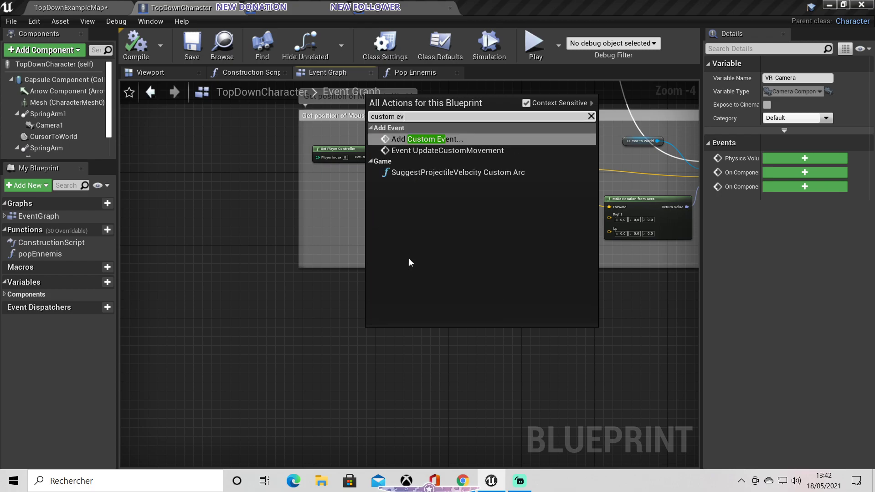
pyautogui.press('BackSpace')
pyautogui.press('BackSpace')
pyautogui.press('BackSpace')
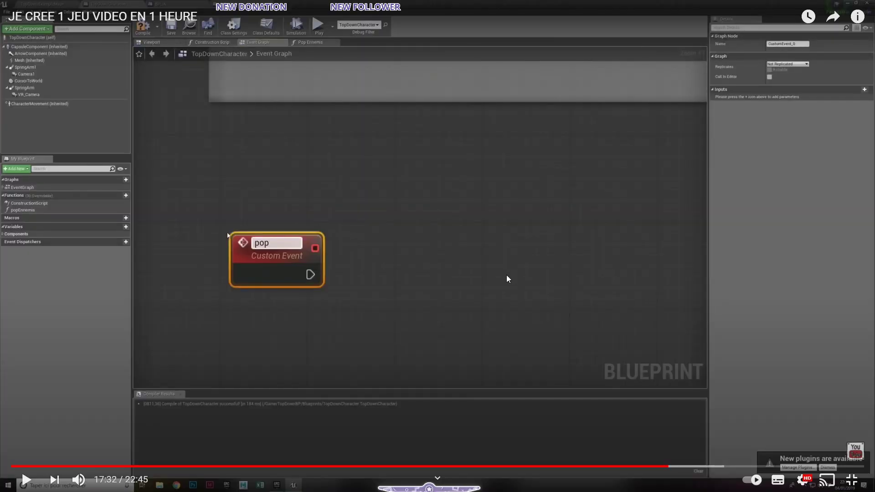
# Step: Rewind the tutorial past the Pop Ennemis graph to the maze level view and pause it
pyautogui.press('j')
pyautogui.press('k')
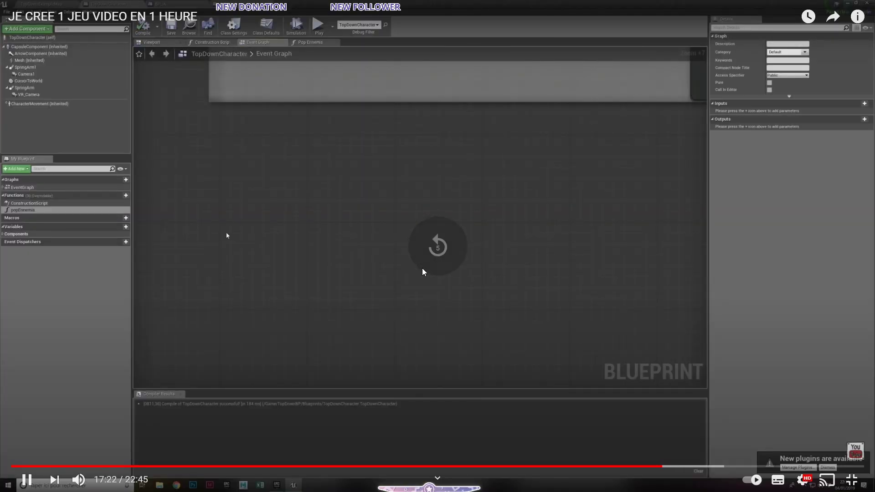
pyautogui.press('Left')
pyautogui.press('Left')
pyautogui.press('Left')
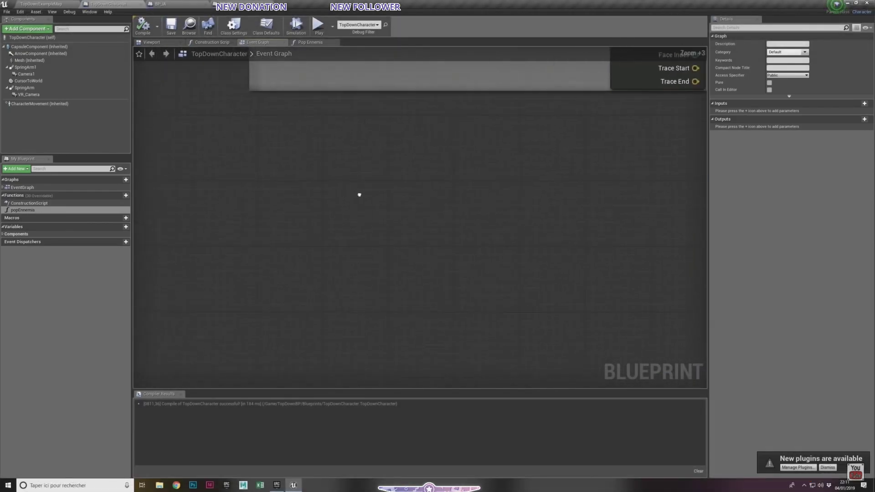
pyautogui.moveTo(425, 272)
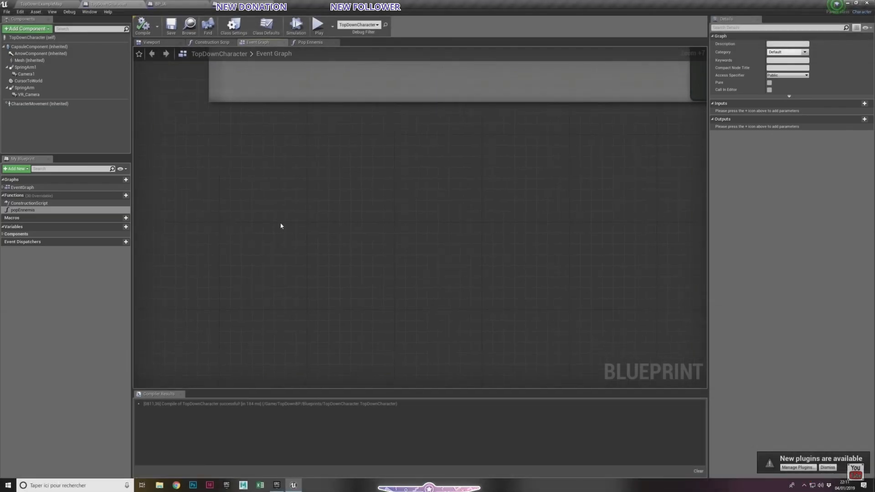
pyautogui.press('j')
pyautogui.press('j')
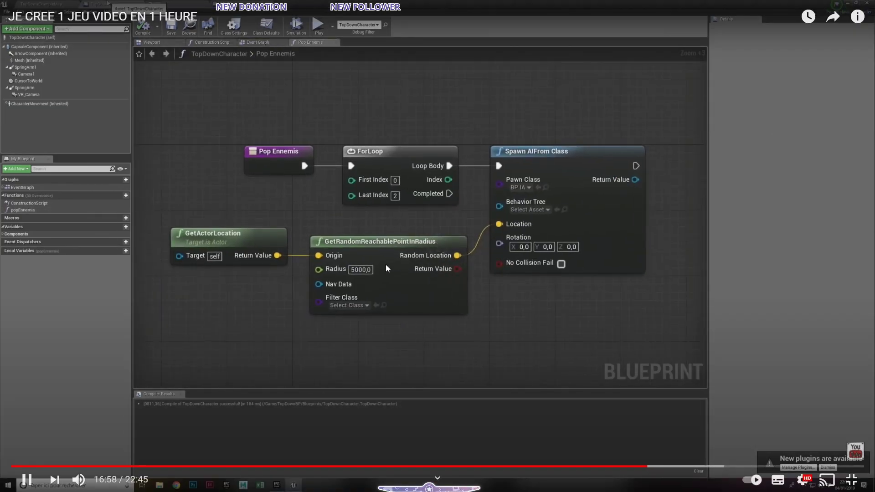
pyautogui.press('j')
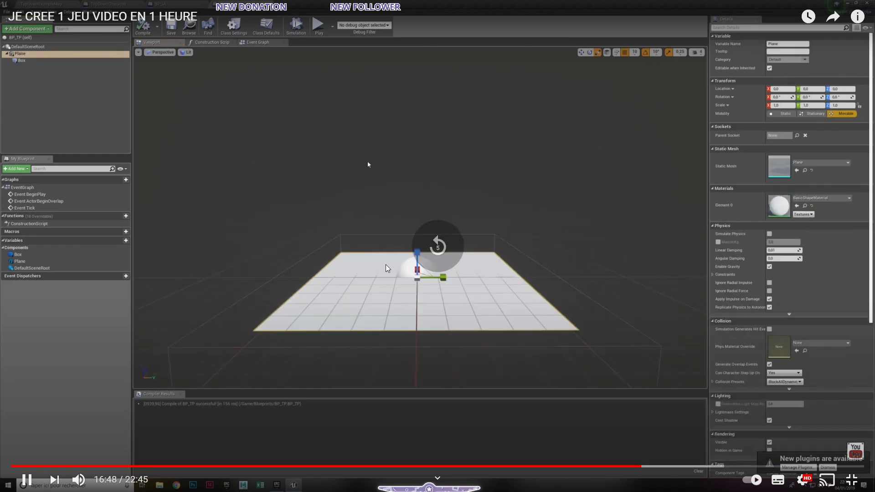
pyautogui.press('Left')
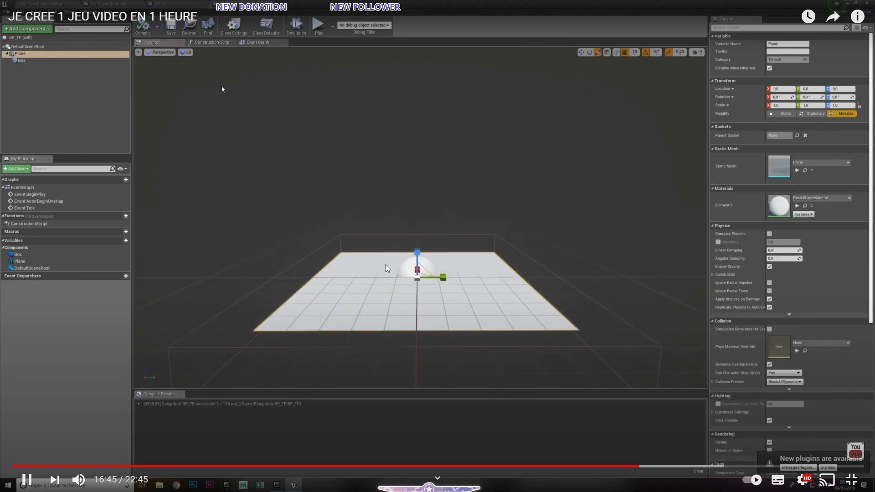
pyautogui.press('j')
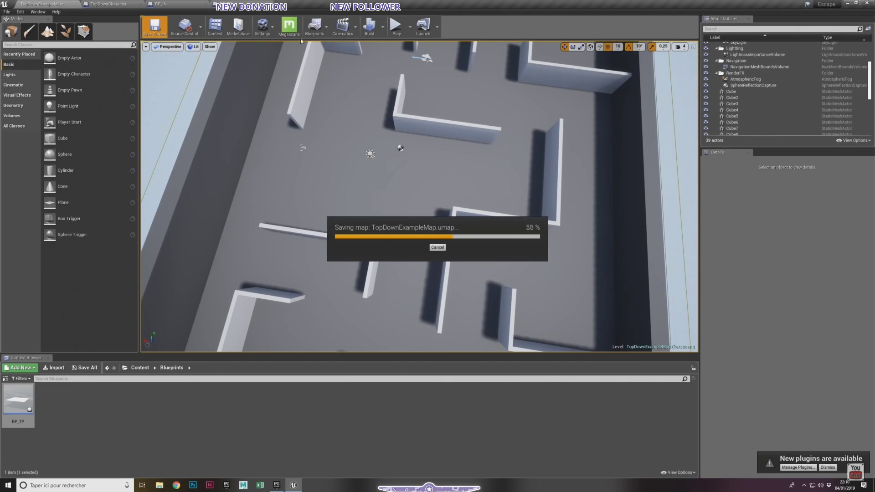
pyautogui.moveTo(482, 359)
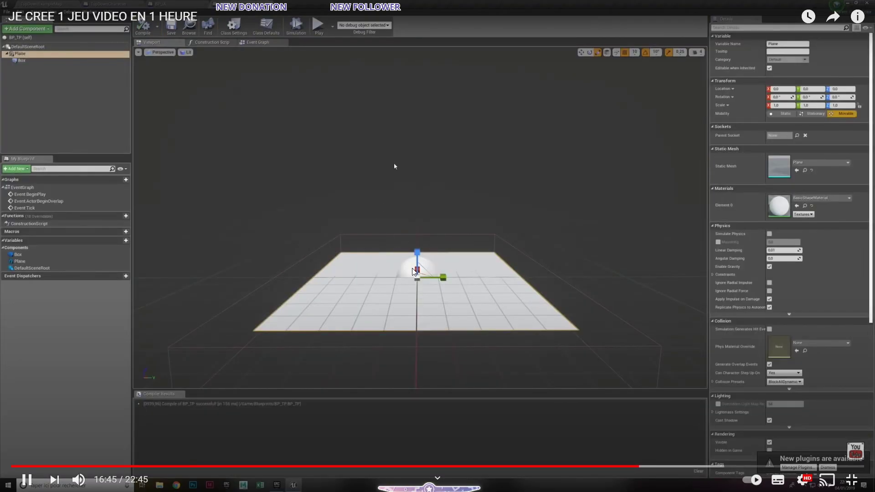
pyautogui.click(418, 199)
# Step: Compare Unreal's level and blueprint tabs against the tutorial's Pop Ennemis setup at 17:05
pyautogui.hotkey('alt', 'Tab')
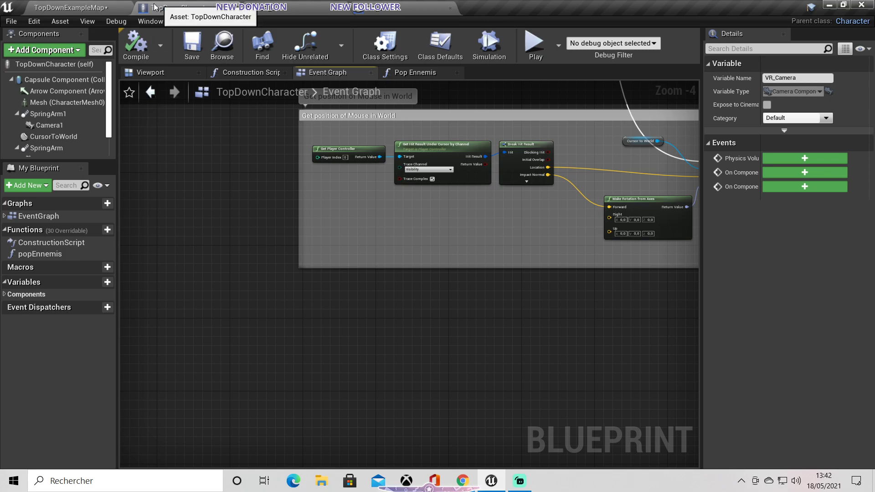
pyautogui.click(94, 8)
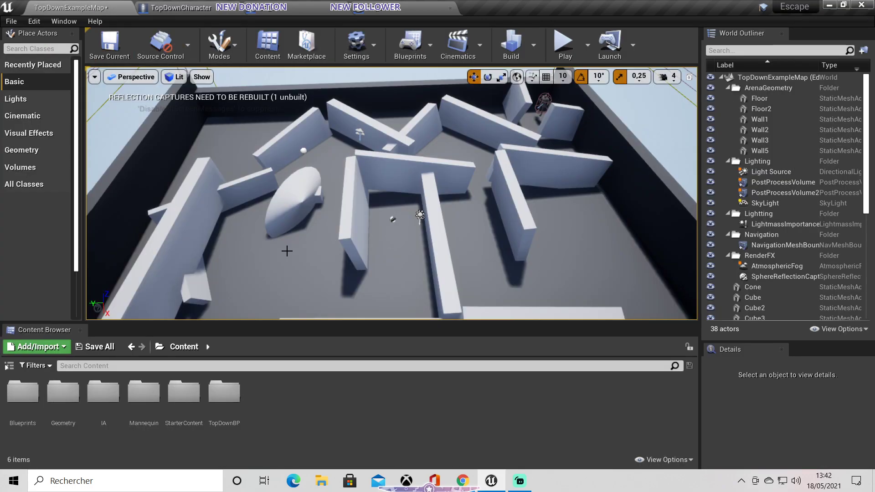
pyautogui.click(167, 8)
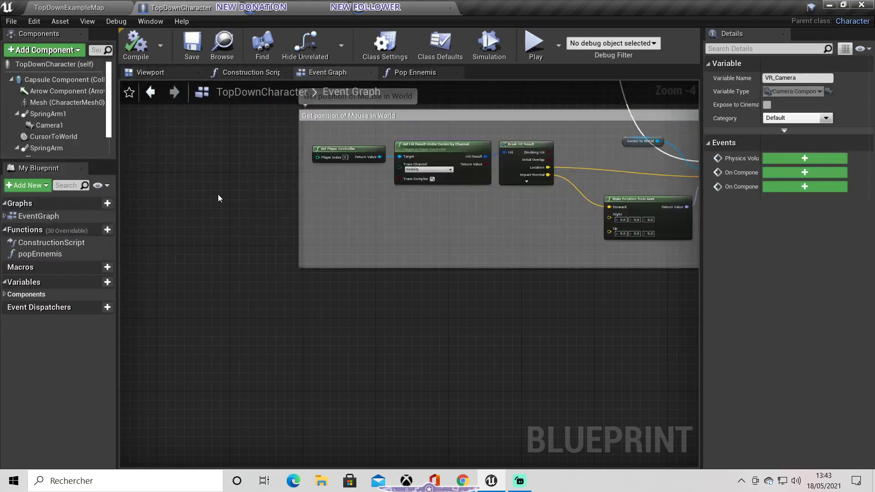
pyautogui.hotkey('alt', 'Tab')
pyautogui.click(299, 241)
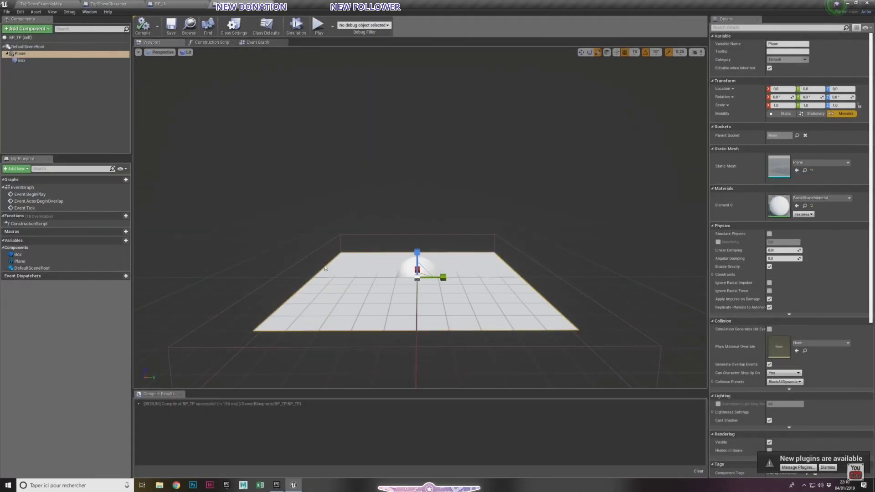
pyautogui.click(377, 237)
pyautogui.hotkey('alt', 'Tab')
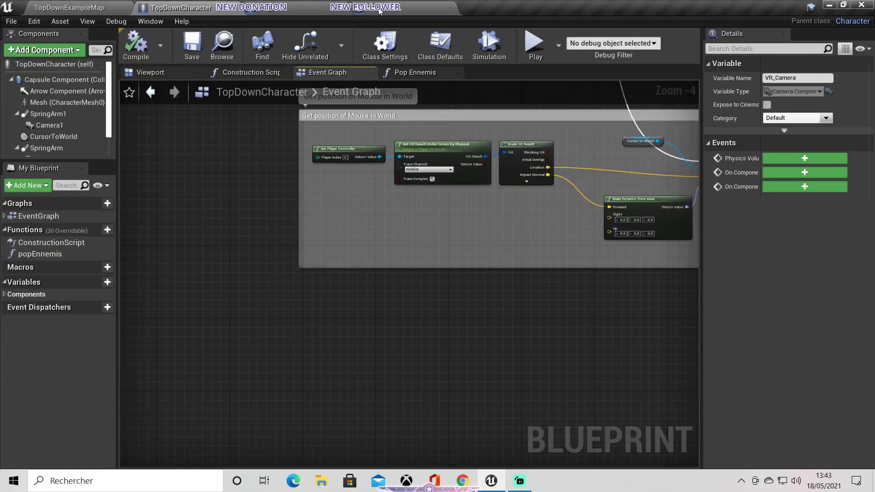
pyautogui.hotkey('alt', 'Tab')
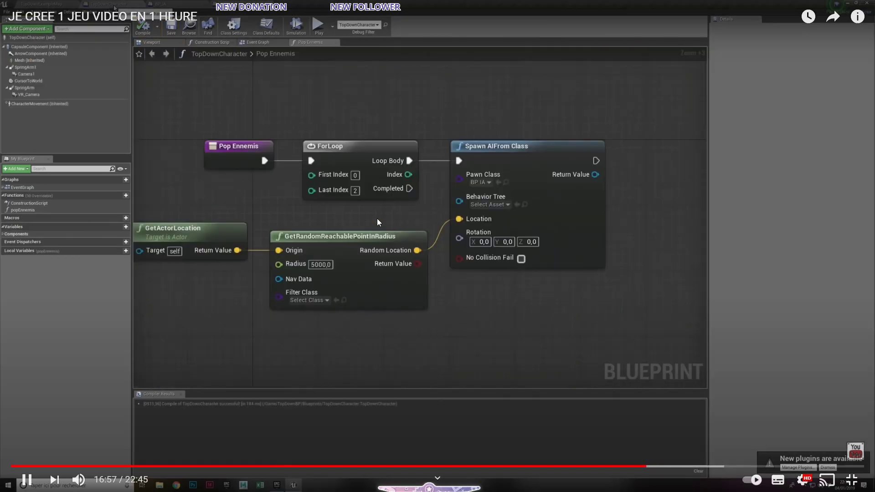
pyautogui.click(377, 219)
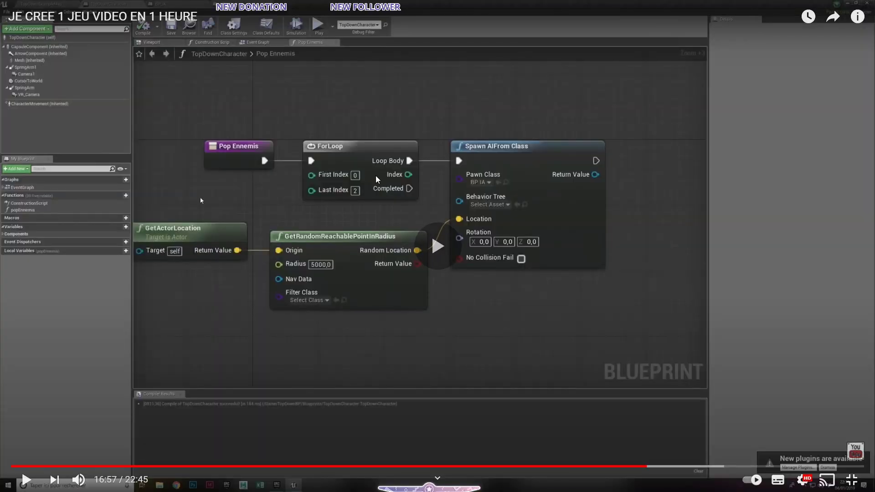
pyautogui.press('space')
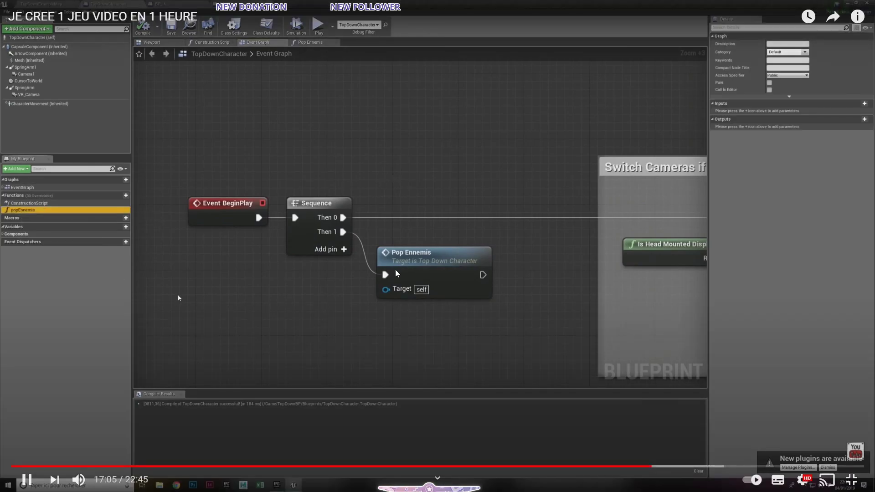
pyautogui.click(244, 289)
pyautogui.hotkey('alt', 'Tab')
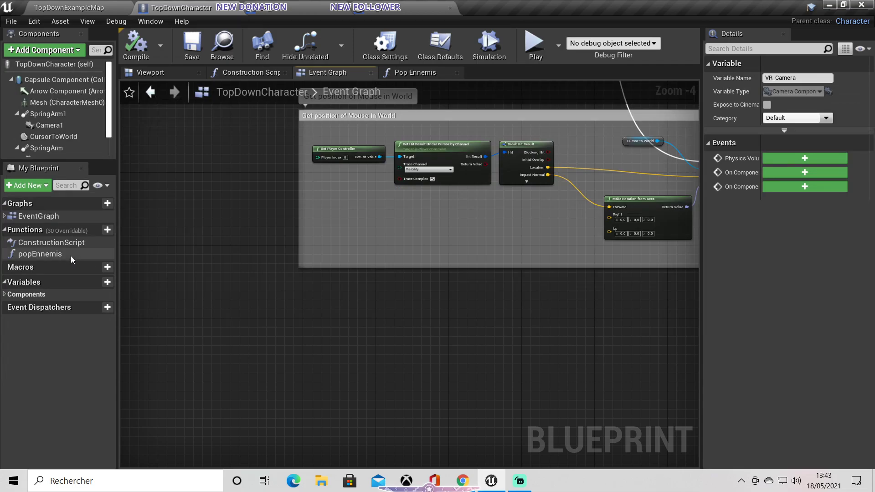
# Step: Select the popEnnemis function and scroll the graph, then switch to Streamlabs OBS
pyautogui.click(61, 255)
pyautogui.scroll(-5, 253, 258)
pyautogui.scroll(-3, 253, 258)
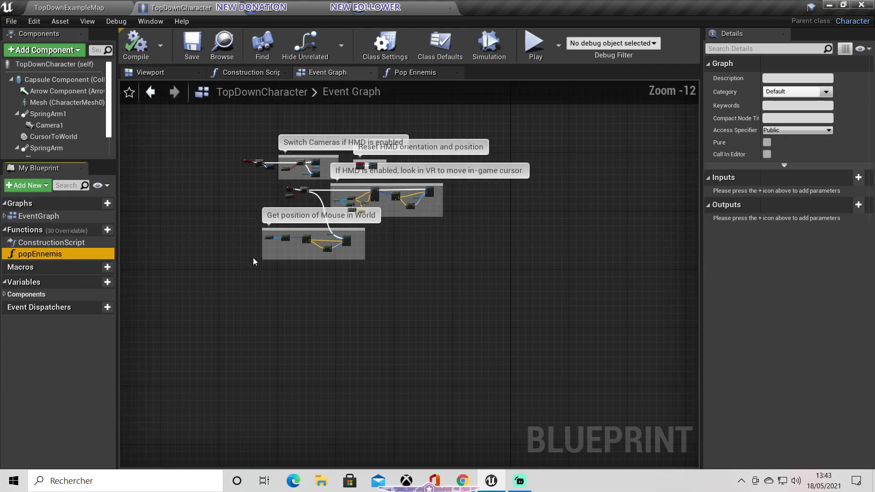
pyautogui.scroll(2, 253, 258)
pyautogui.scroll(2, 254, 258)
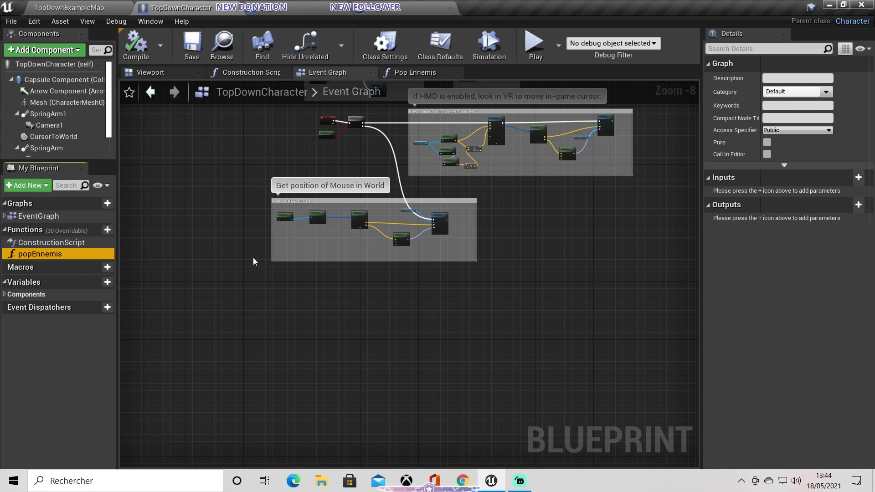
pyautogui.hotkey('alt', 'Tab')
# Step: Check the Streamlabs OBS chat, then bring the YouTube tutorial paused at 17:06 forward
pyautogui.press('Tab')
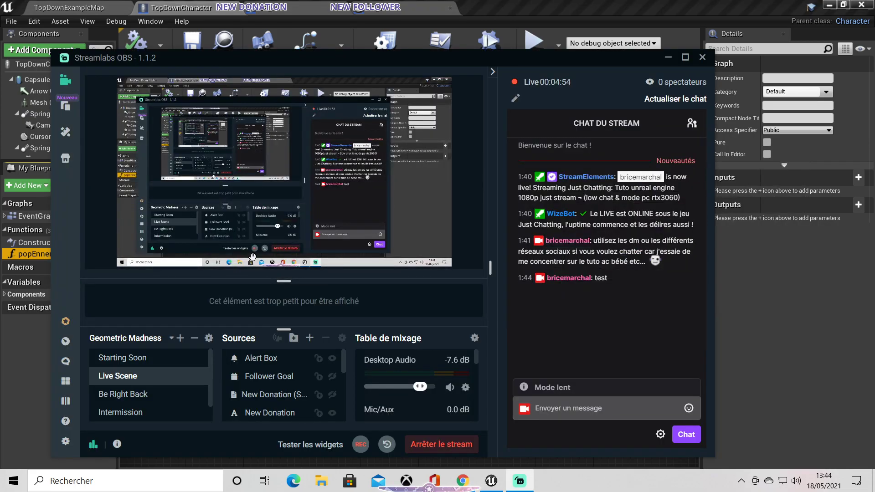
pyautogui.hotkey('alt', 'Tab')
pyautogui.hotkey('alt', 'Tab')
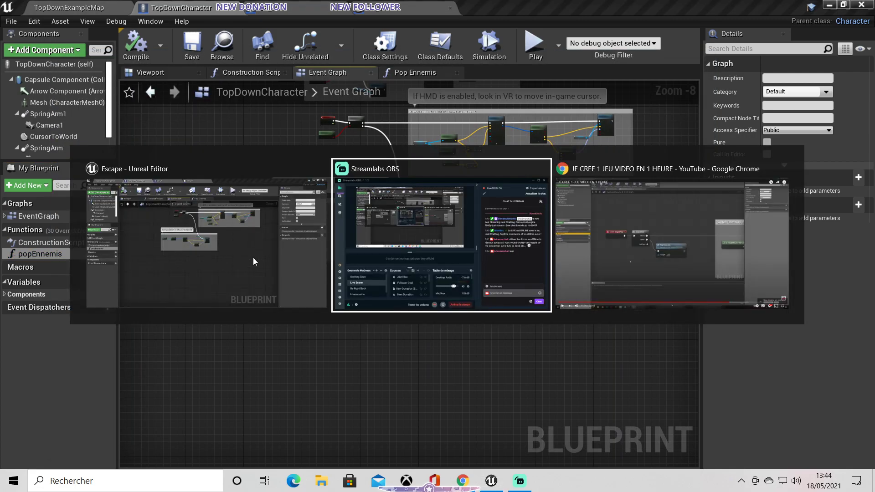
pyautogui.hotkey('alt', 'Tab')
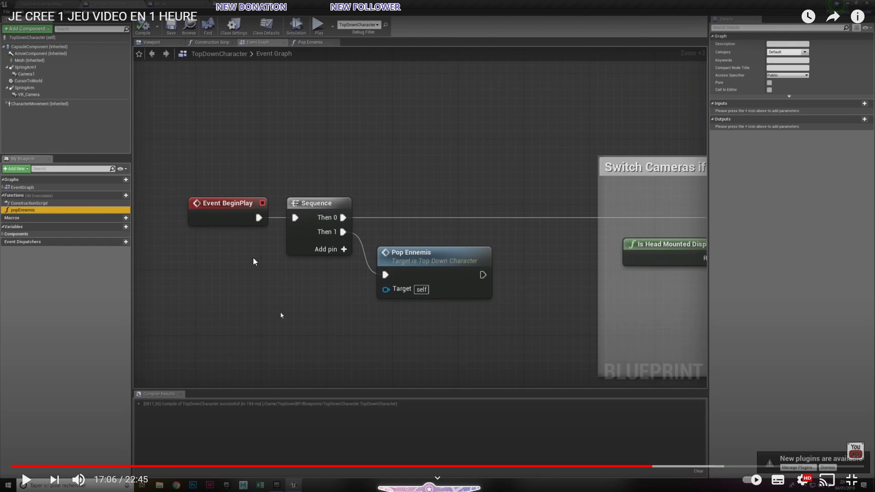
# Step: Zoom the Unreal Event Graph, then switch to the full-screen tutorial
pyautogui.hotkey('alt', 'Tab')
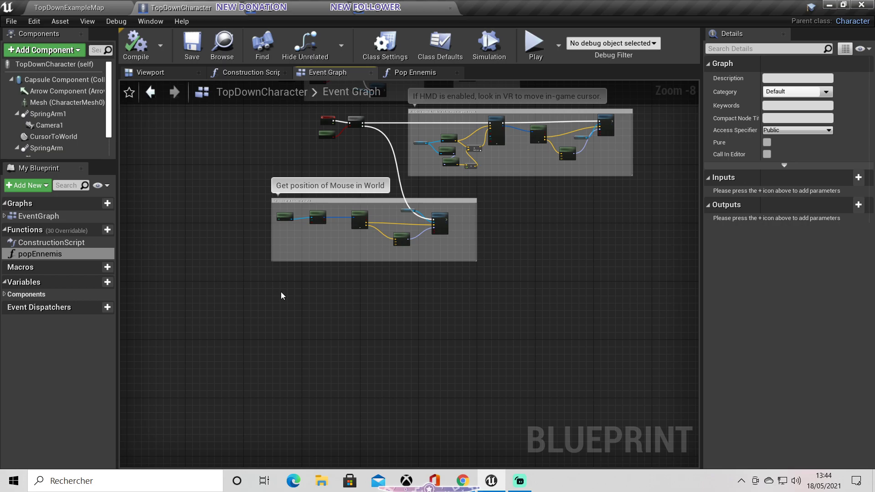
pyautogui.scroll(1, 287, 290)
pyautogui.scroll(2, 287, 290)
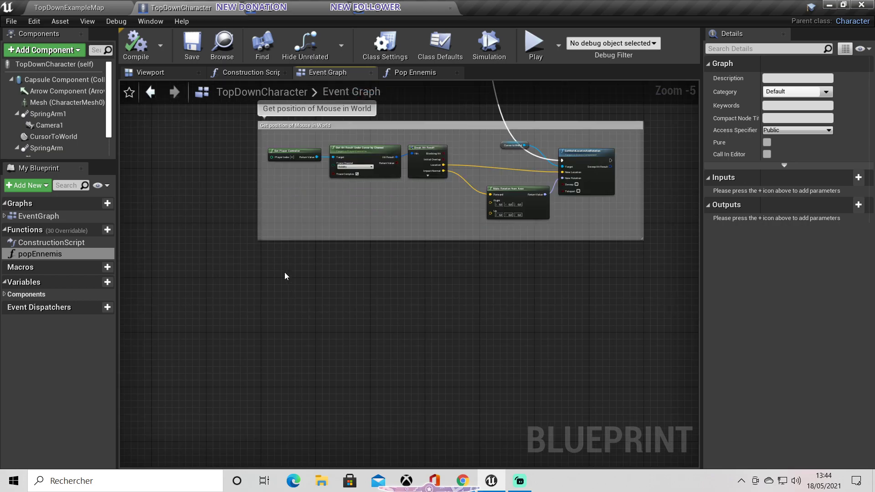
pyautogui.hotkey('alt', 'Tab')
# Step: Rewatch the tutorial's custom event search around 17:22–17:27, pausing at 17:26 before returning to Unreal
pyautogui.click(281, 315)
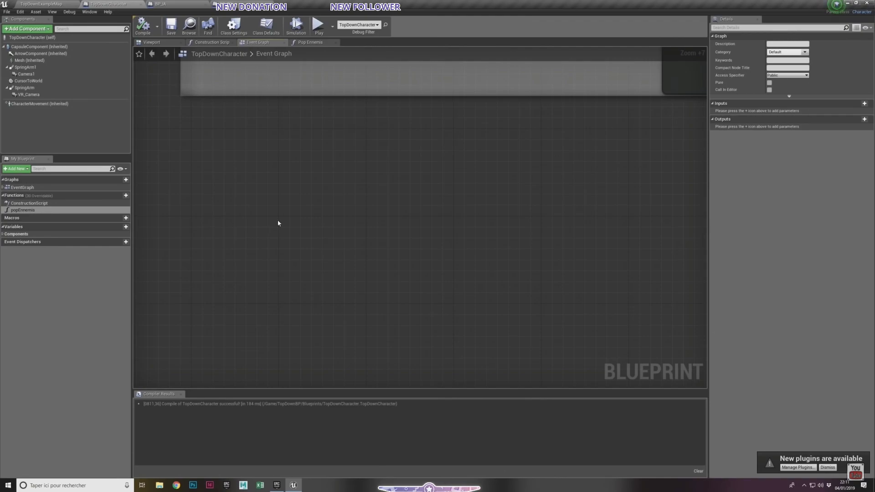
pyautogui.moveTo(286, 272)
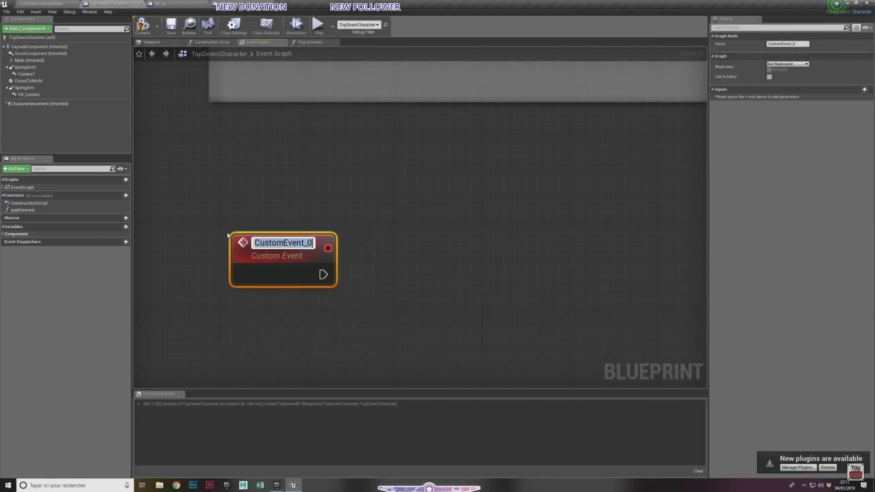
pyautogui.press('Left')
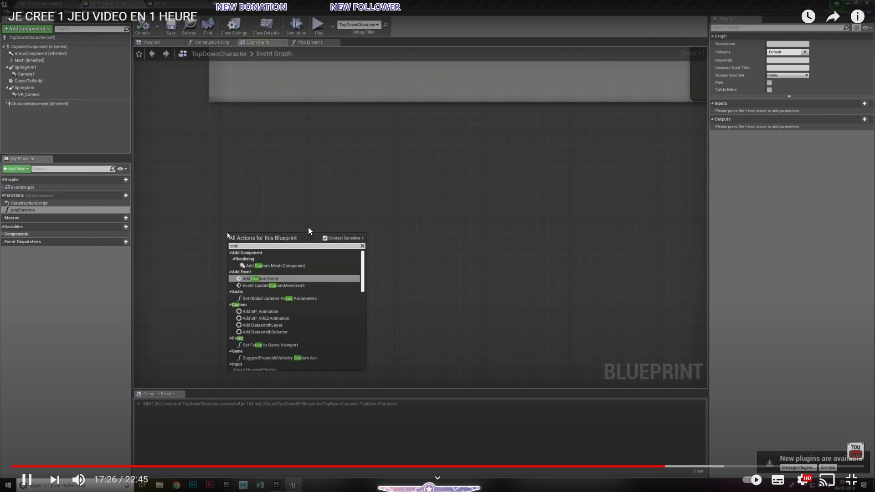
pyautogui.press('Left')
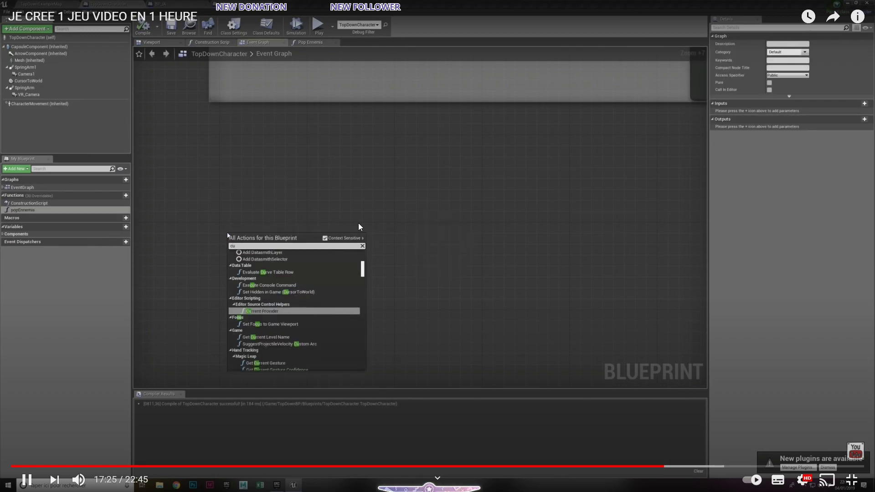
pyautogui.press('space')
pyautogui.press('space')
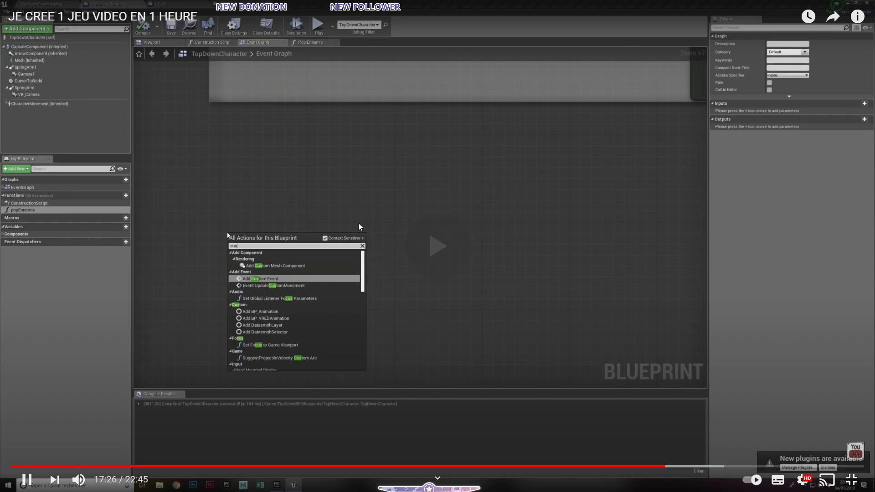
pyautogui.press('space')
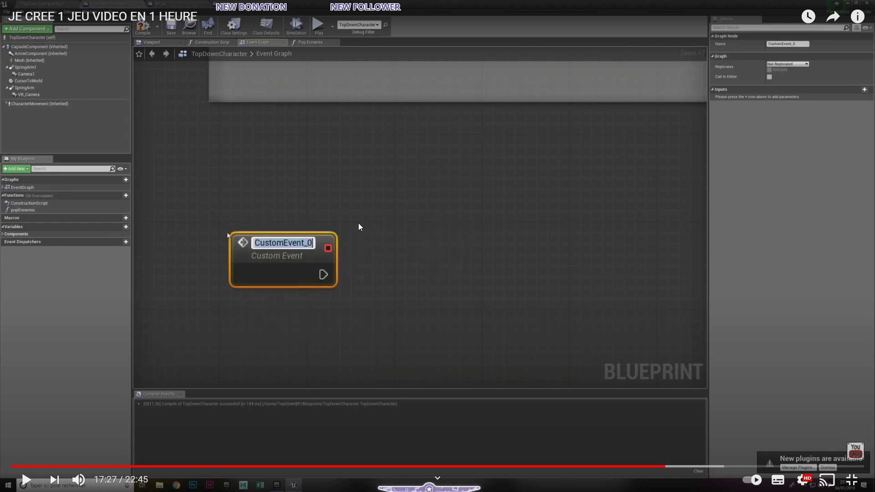
pyautogui.press('Left')
pyautogui.press('space')
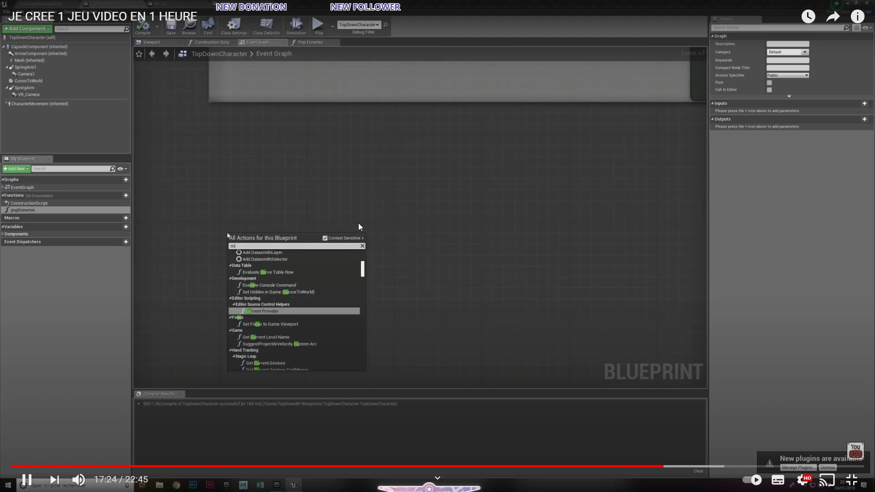
pyautogui.press('space')
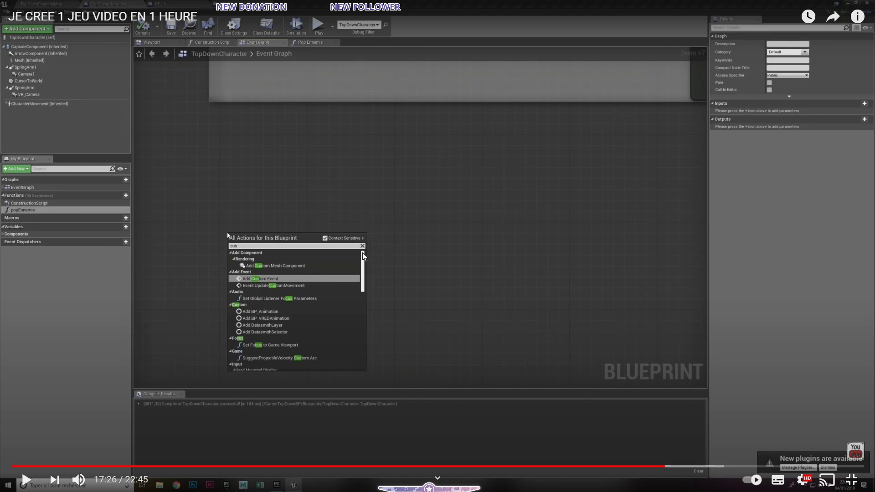
pyautogui.hotkey('alt', 'Tab')
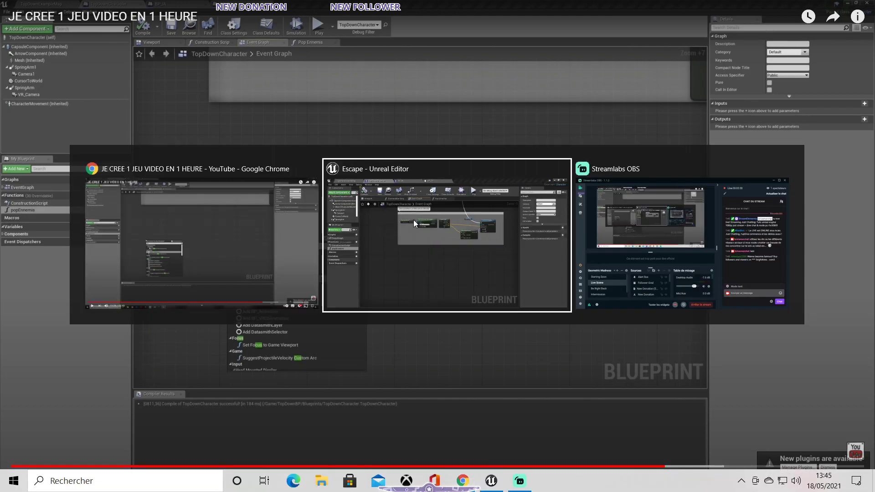
# Step: Add a CustomEvent_0 node via the 'cus' action search, then resume the tutorial
pyautogui.rightClick(283, 274)
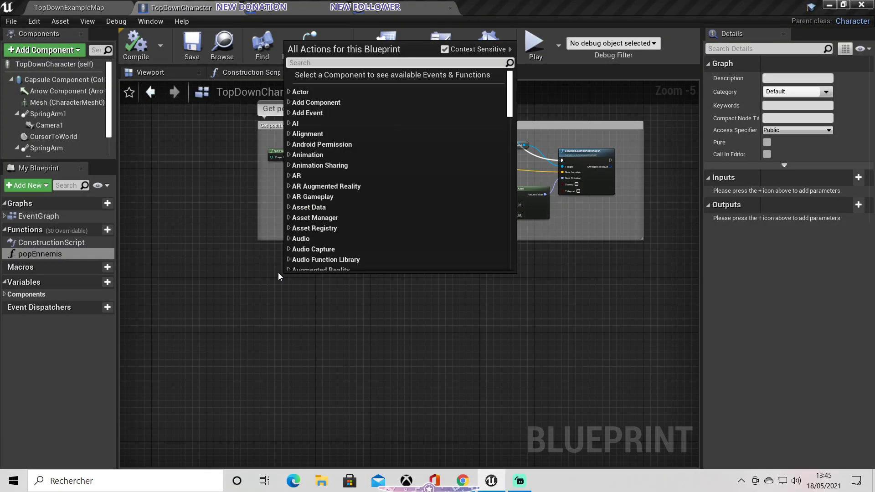
pyautogui.write('cus')
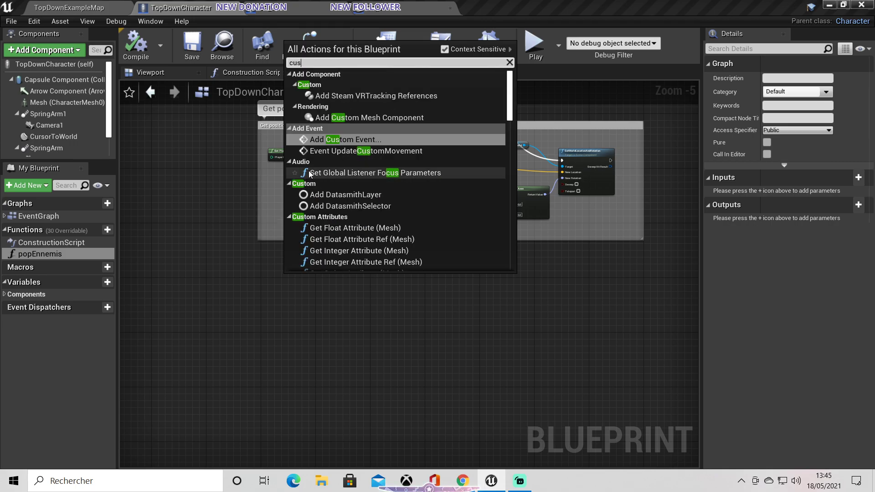
pyautogui.click(330, 141)
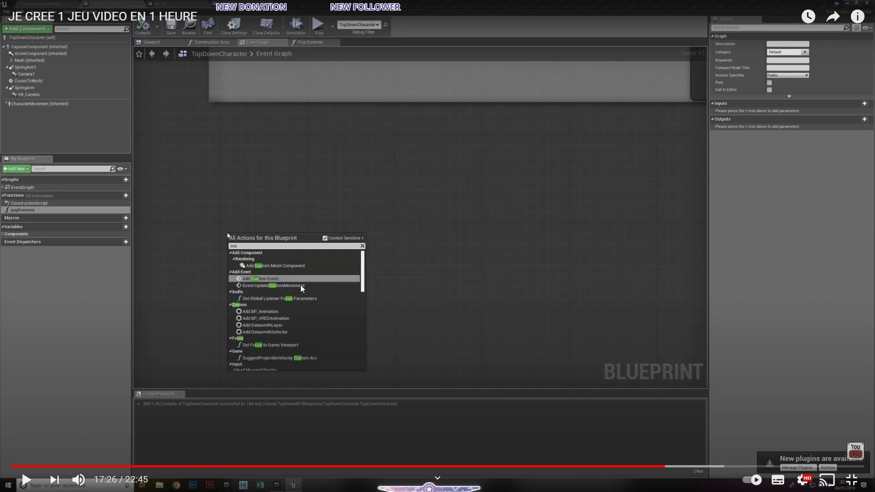
pyautogui.click(300, 285)
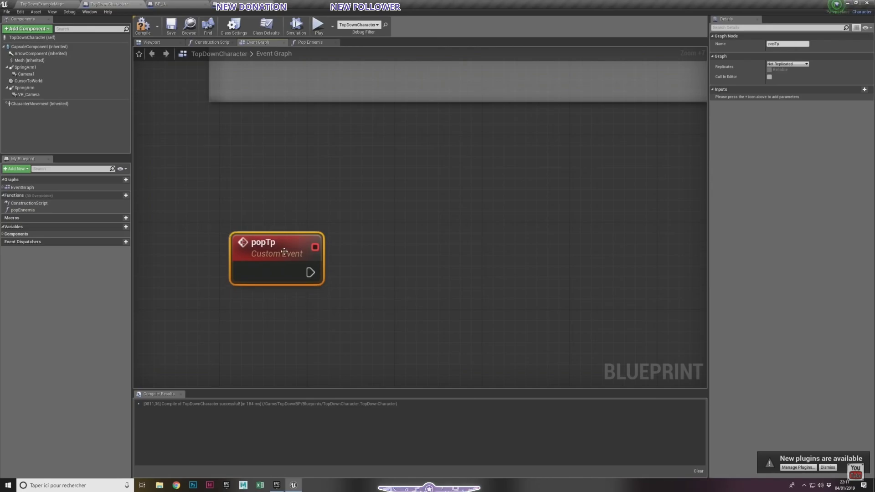
# Step: Rename the CustomEvent_0 node to popTP
pyautogui.click(329, 285)
pyautogui.hotkey('alt', 'Tab')
pyautogui.rightClick(299, 274)
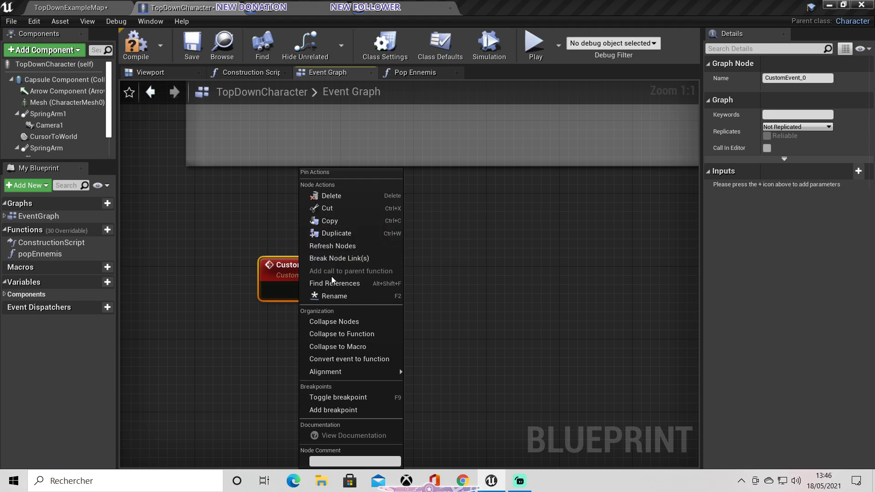
pyautogui.click(338, 295)
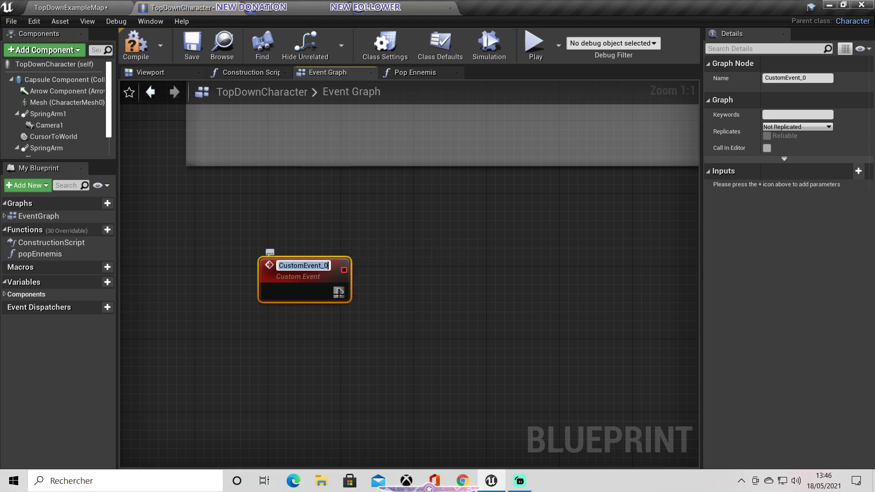
pyautogui.write('popTP')
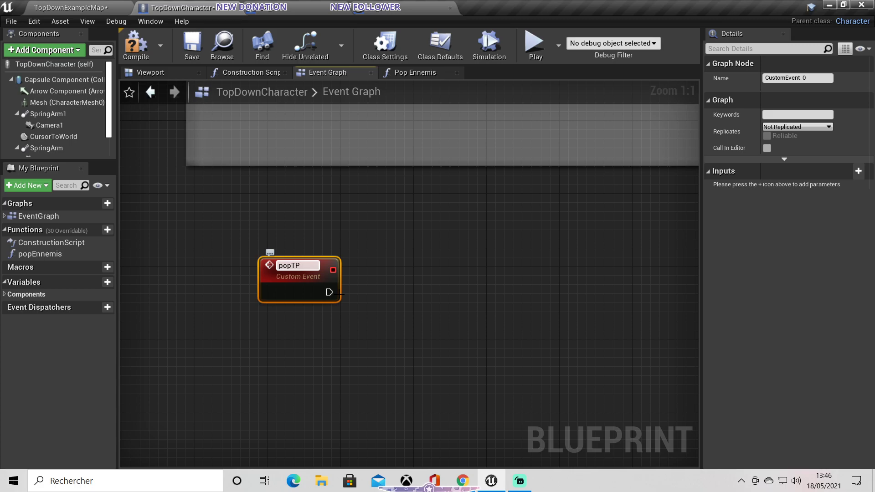
# Step: Correct the custom event's name to popTp to match the tutorial
pyautogui.hotkey('alt', 'Tab')
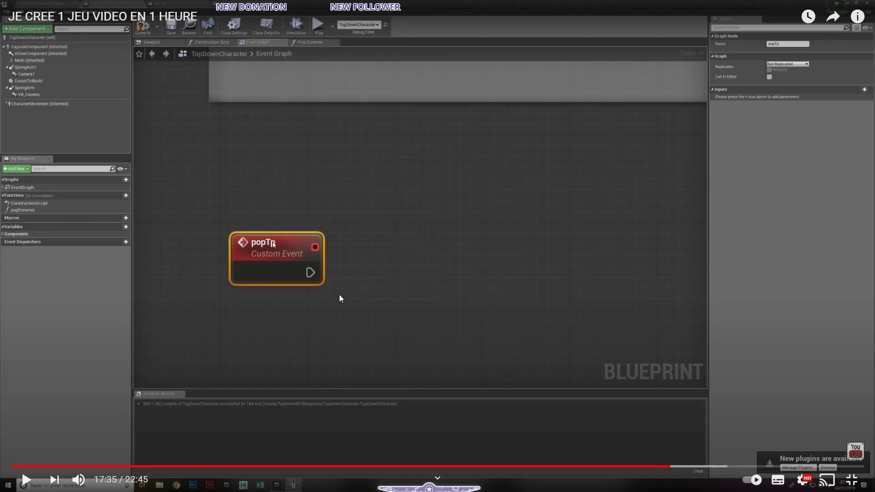
pyautogui.hotkey('alt', 'Tab')
pyautogui.rightClick(315, 279)
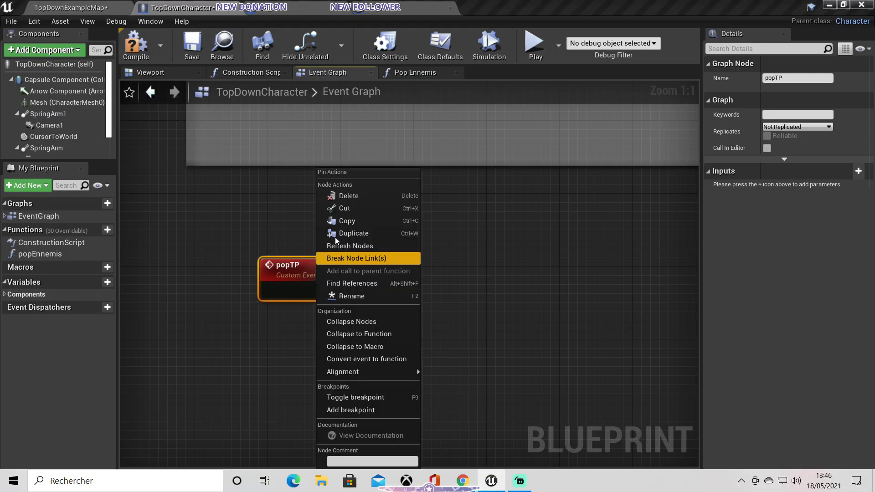
pyautogui.click(370, 296)
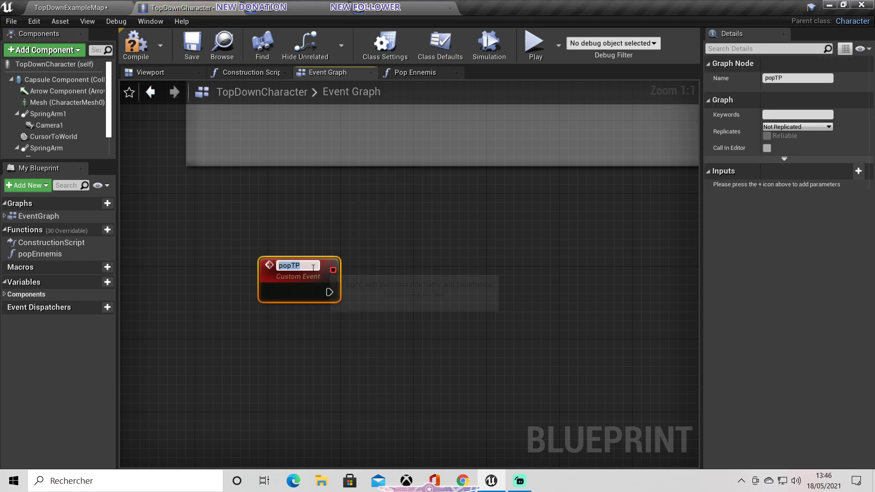
pyautogui.write('p')
pyautogui.press('Return')
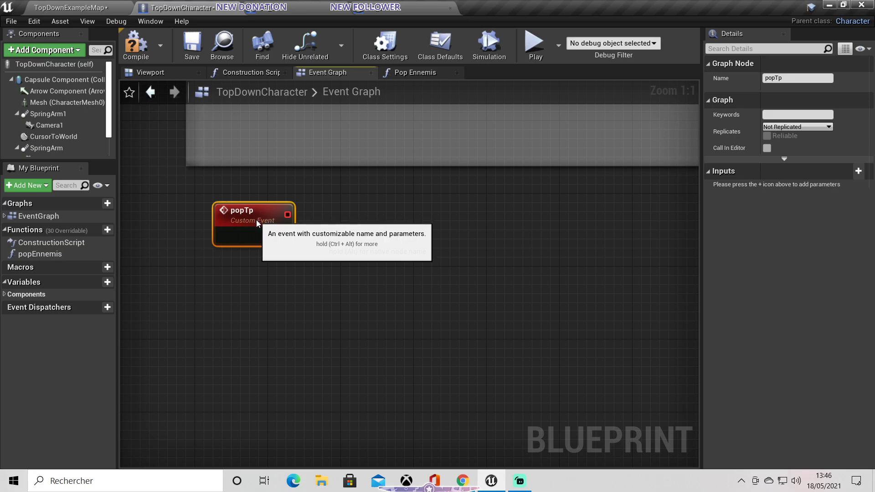
pyautogui.scroll(-6, 256, 219)
pyautogui.scroll(4, 256, 220)
pyautogui.scroll(2, 256, 220)
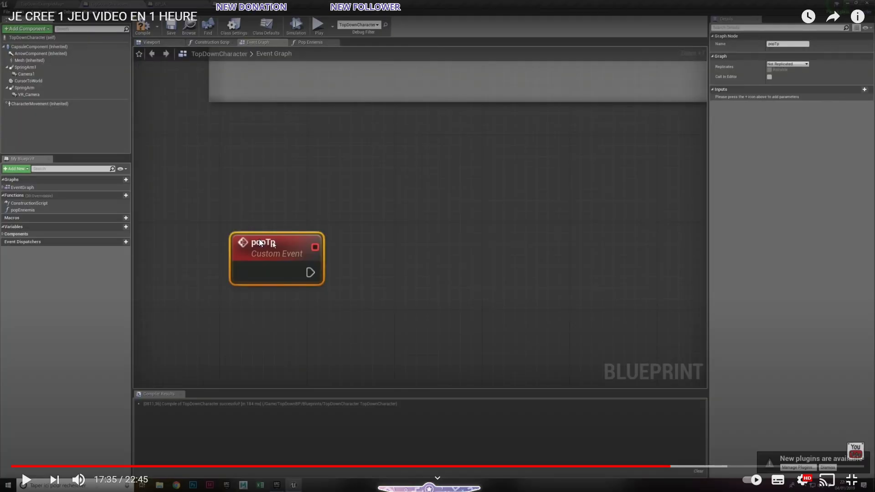
pyautogui.click(361, 268)
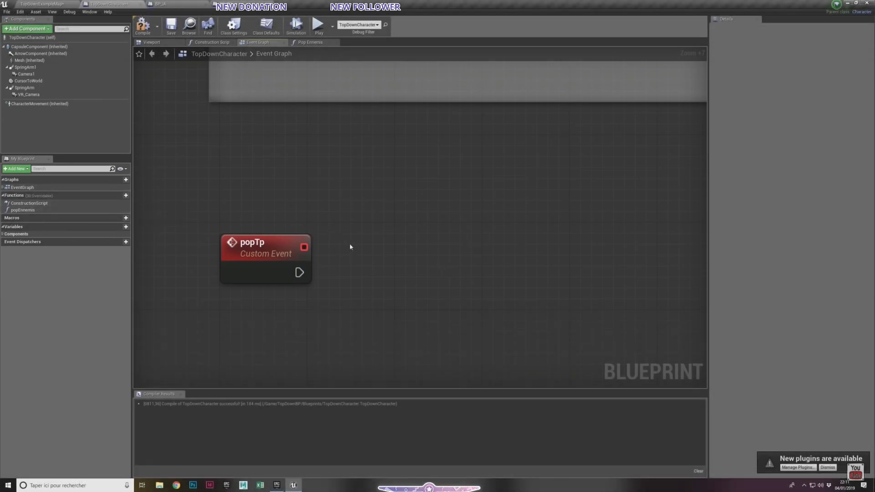
# Step: Watch the tutorial wire a For Loop node to popTp, then return to the Unreal graph
pyautogui.write('f')
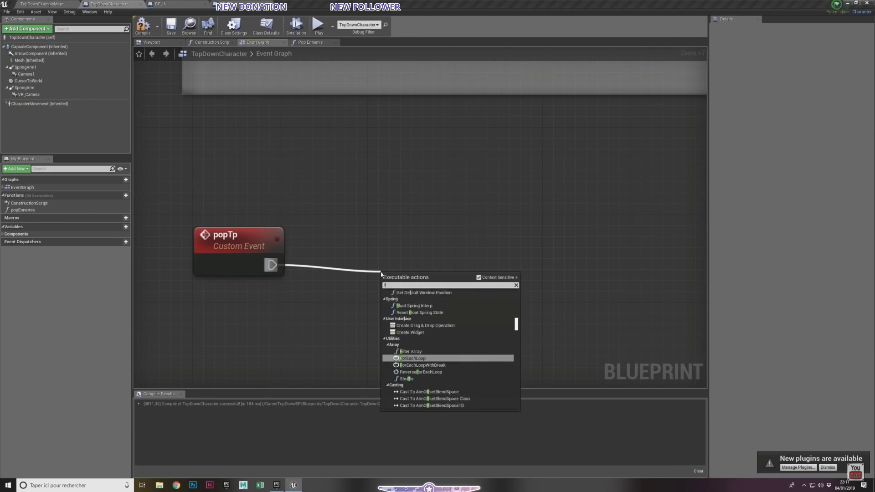
pyautogui.write('or loop')
pyautogui.press('Return')
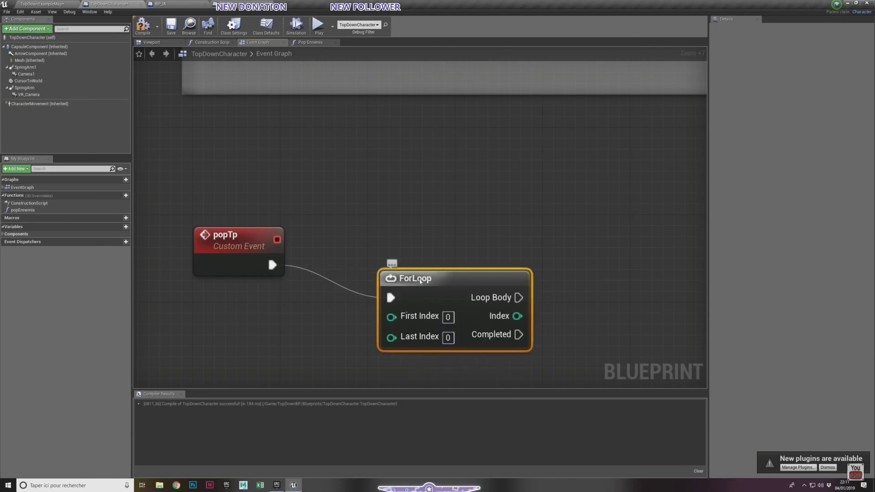
pyautogui.moveTo(476, 285); pyautogui.dragTo(432, 252)
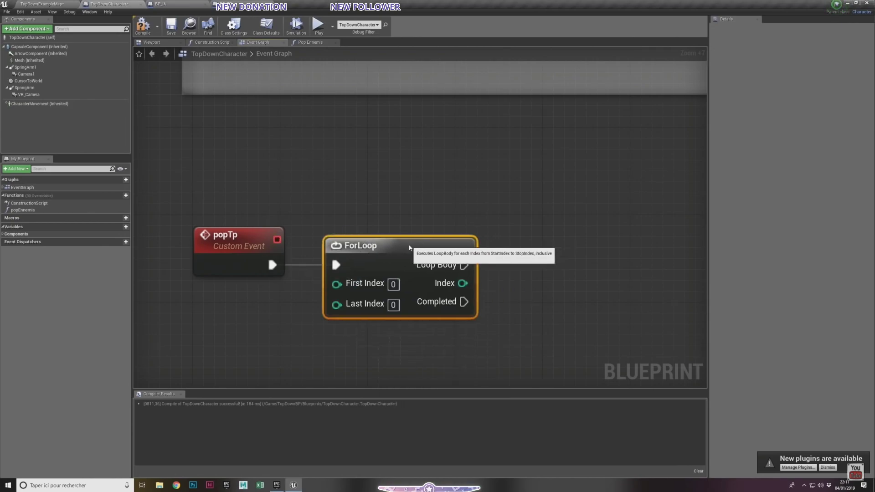
pyautogui.hotkey('alt', 'Tab')
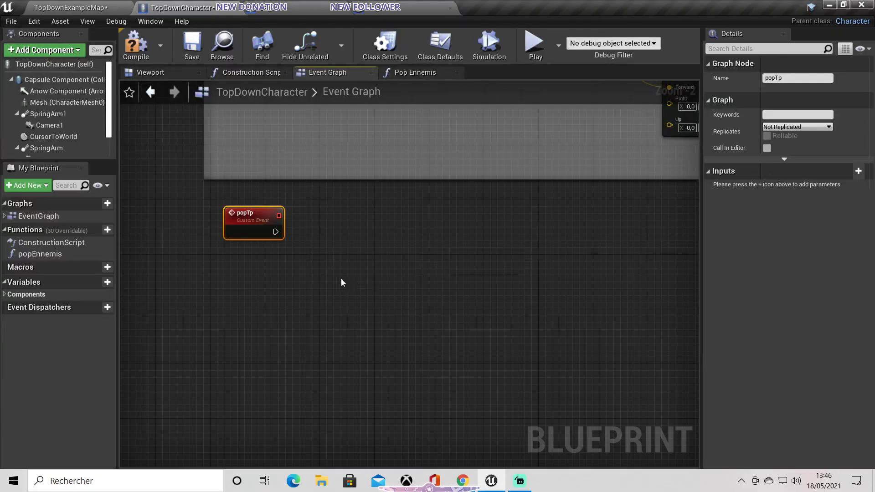
# Step: Pull from popTp's exec pin and add a For Loop node found by searching 'forl'
pyautogui.moveTo(275, 232); pyautogui.dragTo(321, 229)
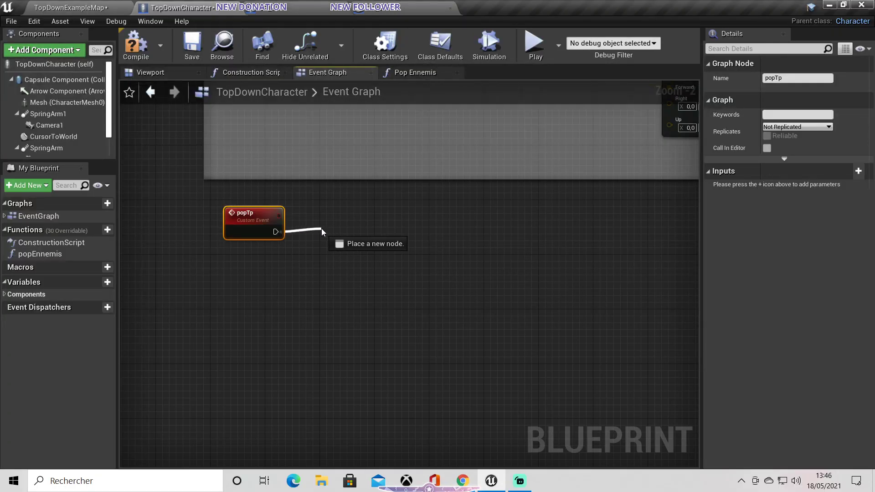
pyautogui.scroll(-2, 395, 351)
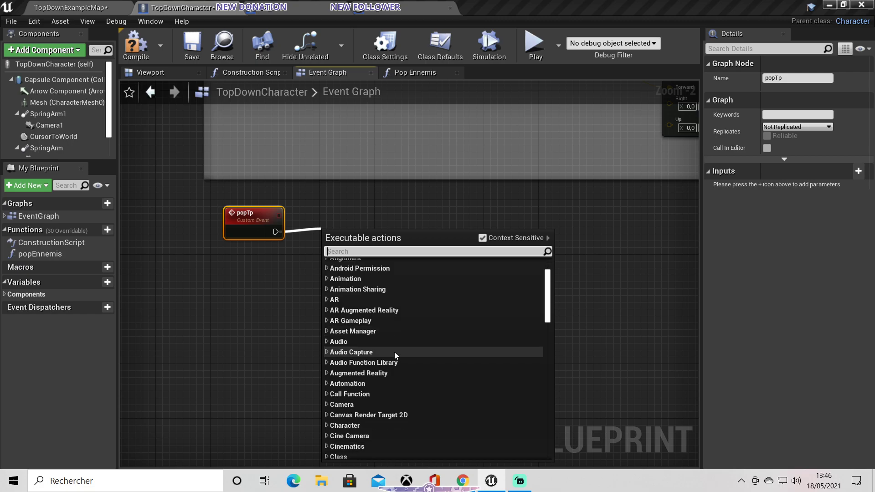
pyautogui.scroll(-4, 394, 352)
pyautogui.scroll(-5, 394, 352)
pyautogui.scroll(4, 395, 352)
pyautogui.scroll(2, 395, 353)
pyautogui.scroll(2, 397, 315)
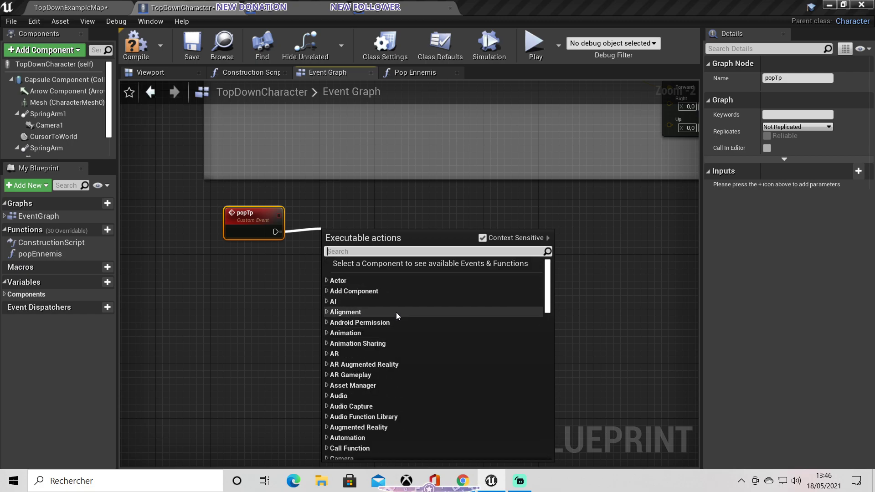
pyautogui.scroll(-3, 396, 313)
pyautogui.scroll(-2, 397, 313)
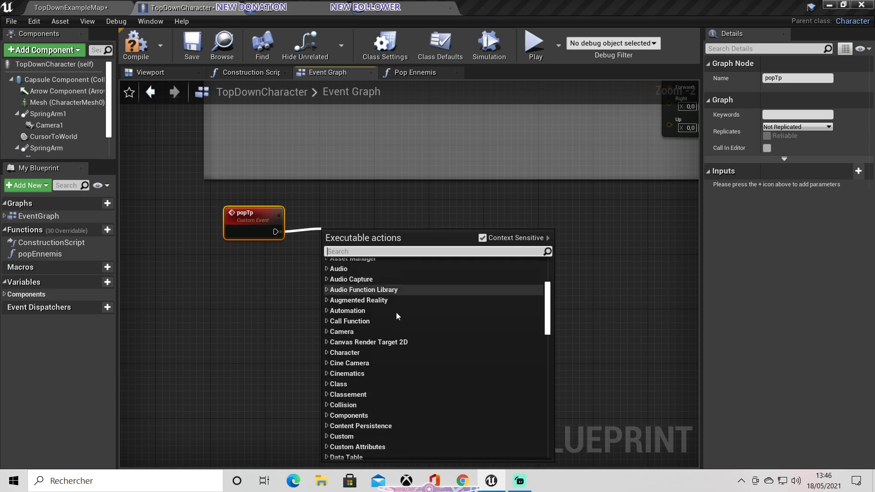
pyautogui.scroll(-2, 396, 313)
pyautogui.scroll(-6, 396, 313)
pyautogui.scroll(-4, 396, 314)
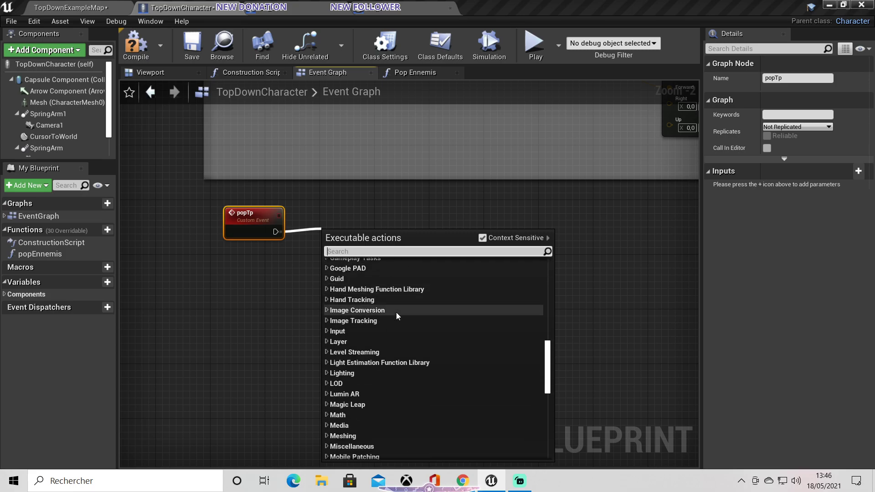
pyautogui.scroll(-3, 397, 315)
pyautogui.scroll(-1, 396, 314)
pyautogui.scroll(-2, 396, 312)
pyautogui.scroll(-2, 396, 313)
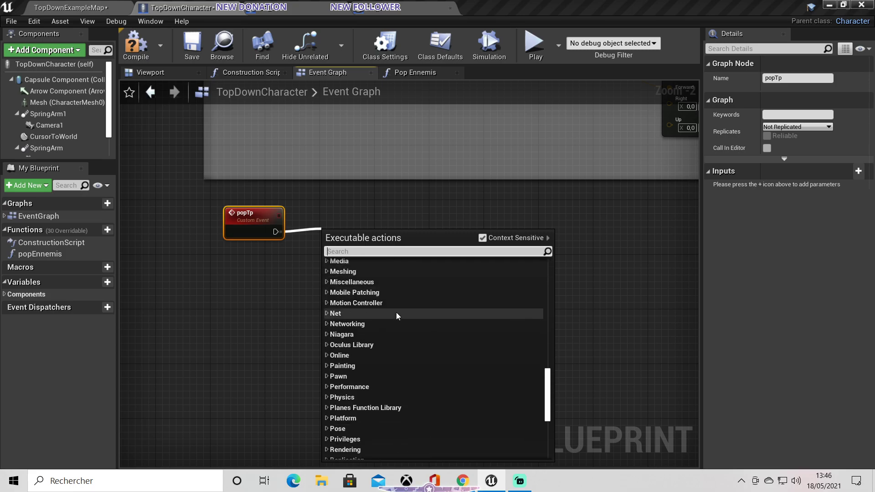
pyautogui.scroll(1, 396, 312)
pyautogui.scroll(3, 396, 312)
pyautogui.scroll(4, 396, 312)
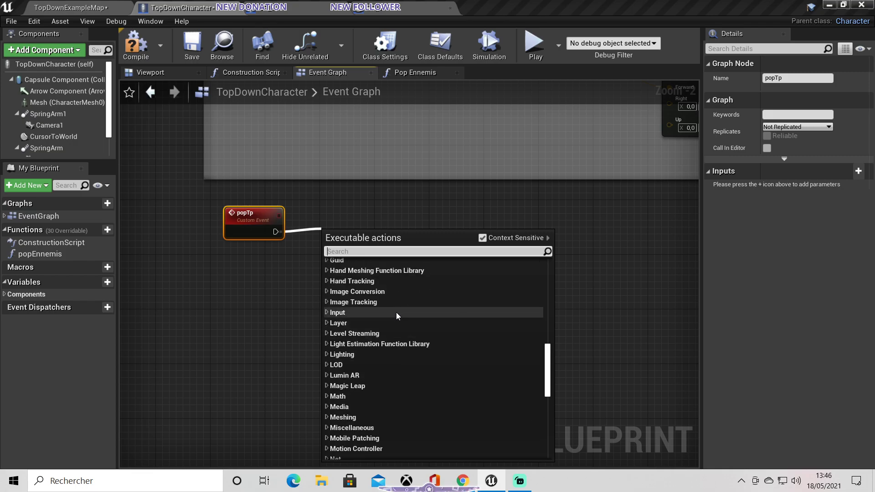
pyautogui.scroll(4, 396, 312)
pyautogui.scroll(2, 395, 313)
pyautogui.scroll(1, 396, 313)
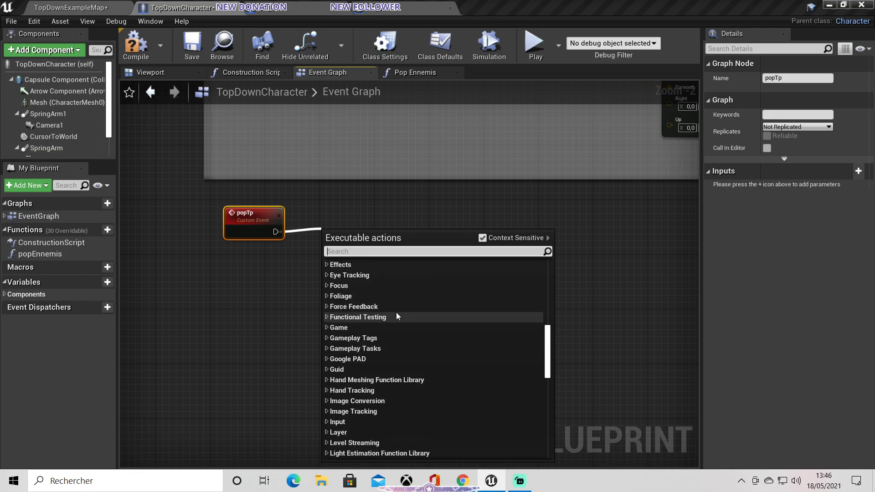
pyautogui.scroll(-3, 396, 313)
pyautogui.scroll(-2, 396, 314)
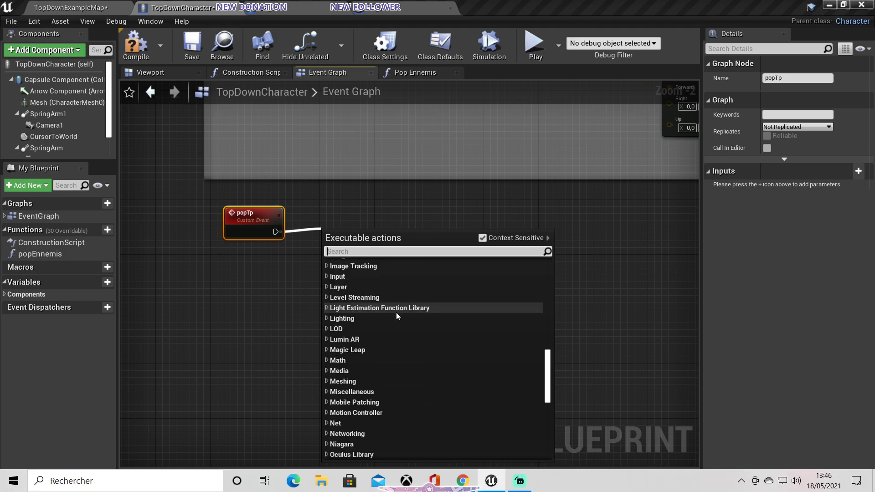
pyautogui.scroll(-3, 396, 314)
pyautogui.scroll(-4, 395, 313)
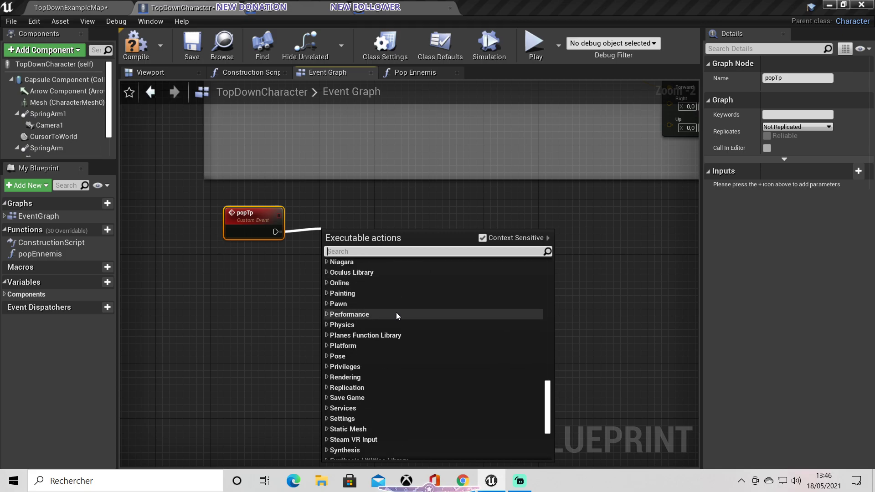
pyautogui.scroll(-3, 396, 314)
pyautogui.scroll(-2, 396, 313)
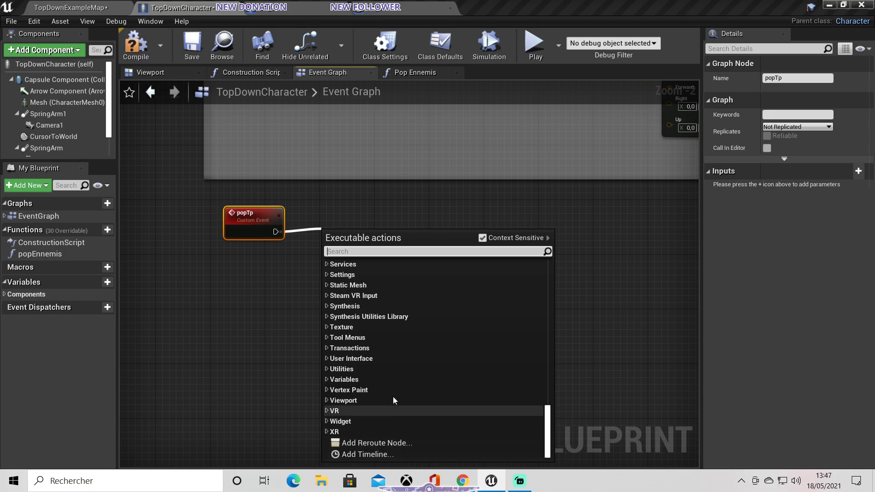
pyautogui.click(400, 251)
pyautogui.write('for')
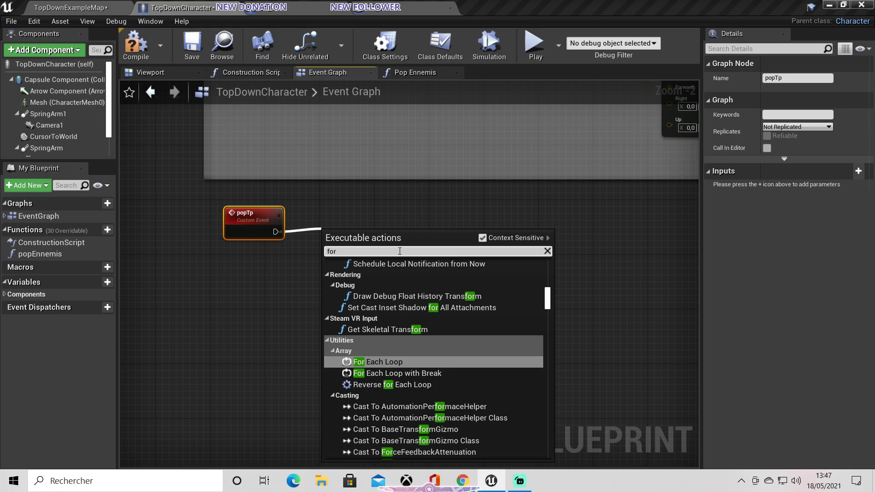
pyautogui.write('l')
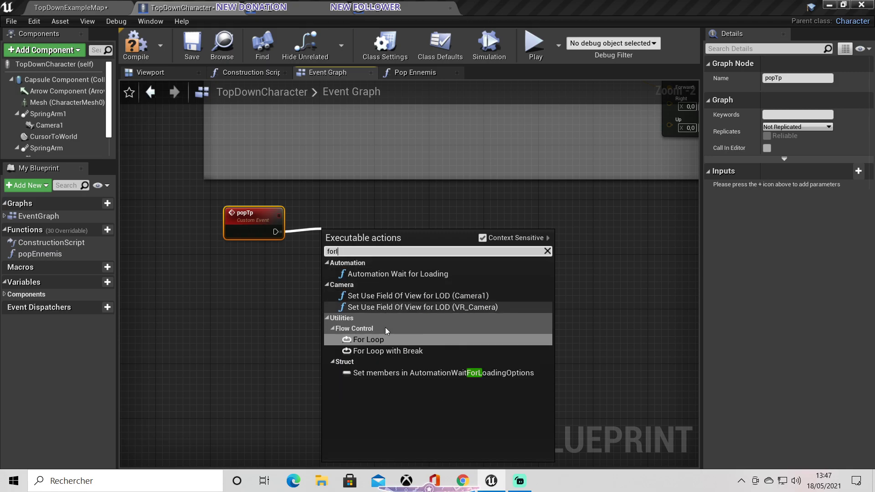
pyautogui.click(388, 340)
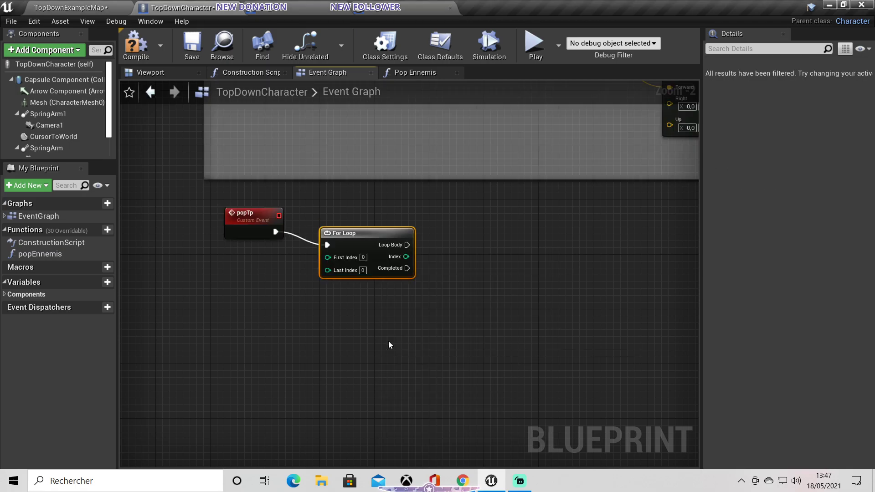
# Step: Enter 1 as the For Loop node's Last Index, checked against the tutorial
pyautogui.hotkey('alt', 'Tab')
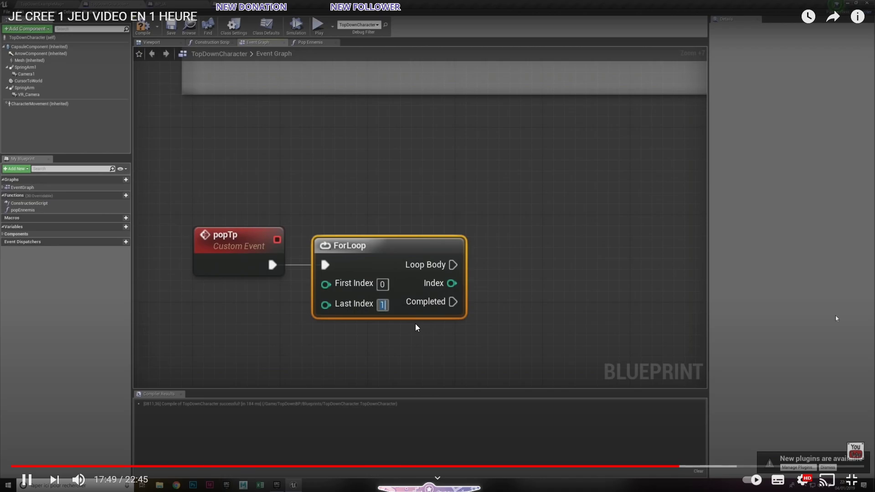
pyautogui.click(816, 331)
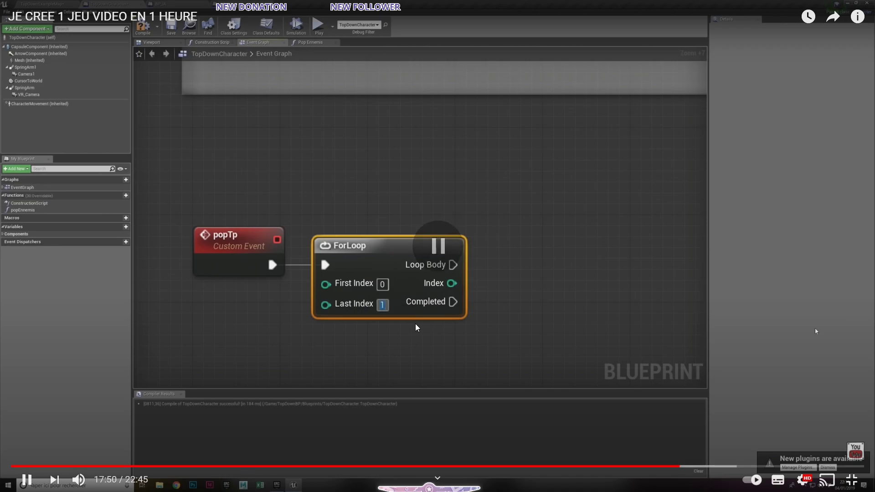
pyautogui.hotkey('alt', 'Tab')
pyautogui.click(363, 270)
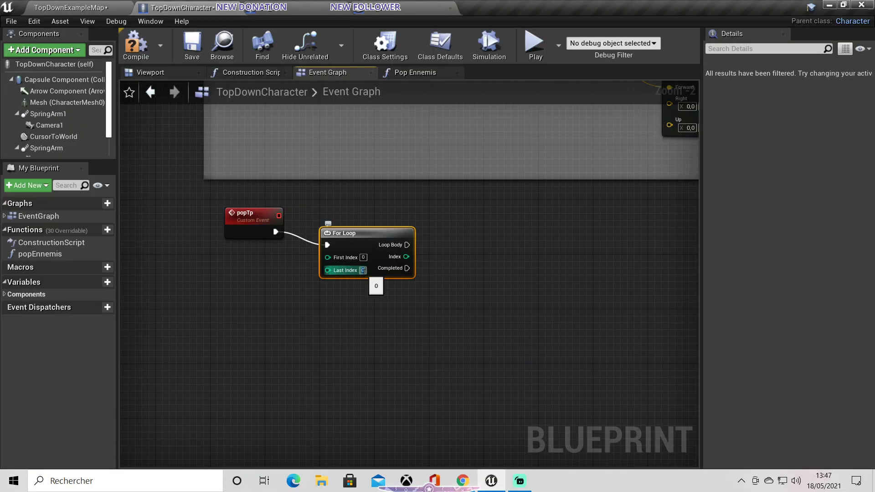
pyautogui.click(427, 267)
pyautogui.hotkey('alt', 'Tab')
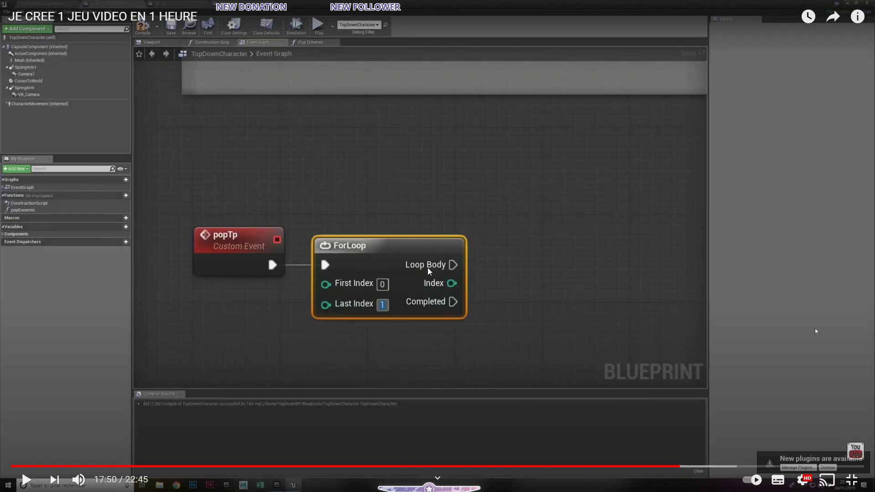
pyautogui.click(815, 331)
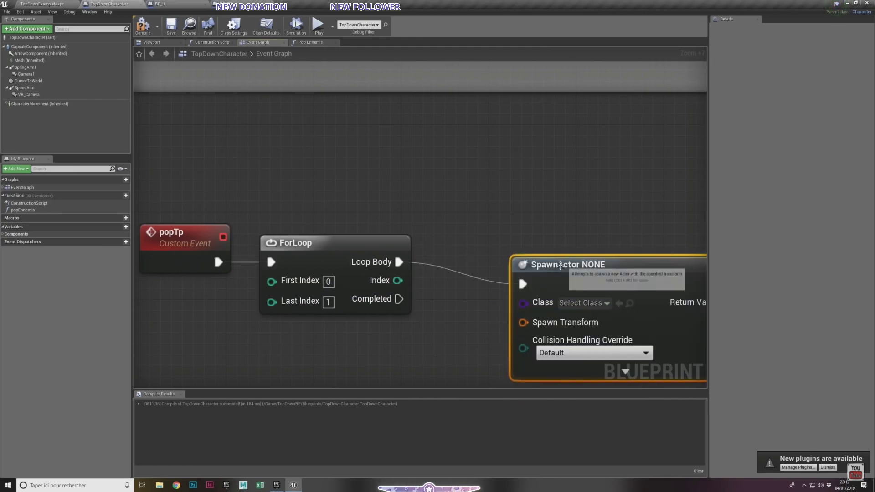
pyautogui.click(427, 267)
pyautogui.hotkey('alt', 'Tab')
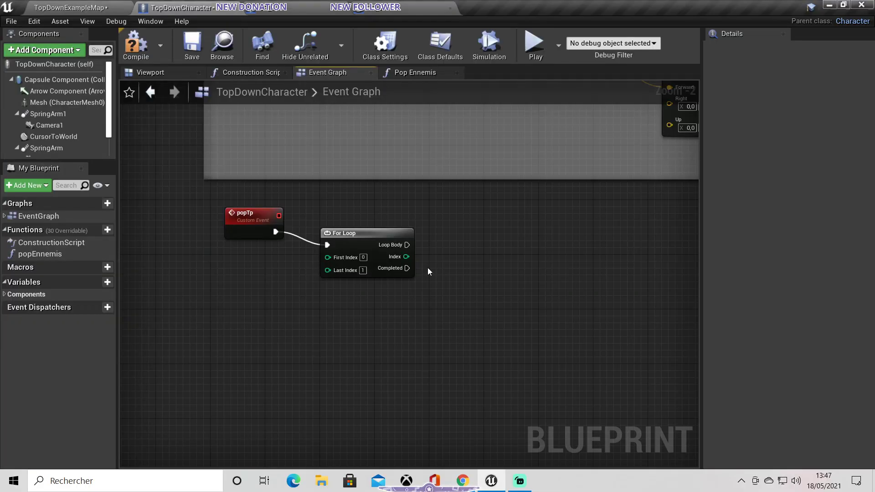
# Step: Add a Spawn Actor from Class node off the For Loop's Loop Body
pyautogui.moveTo(407, 244); pyautogui.dragTo(458, 245)
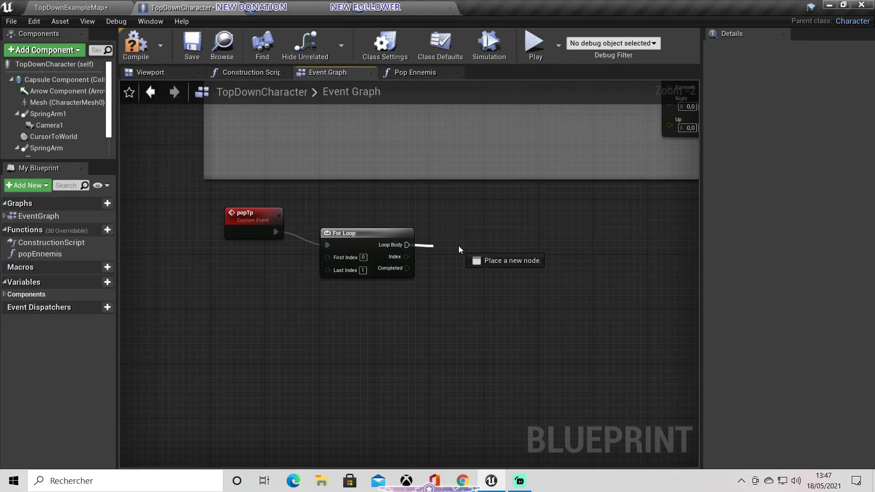
pyautogui.write('spaw')
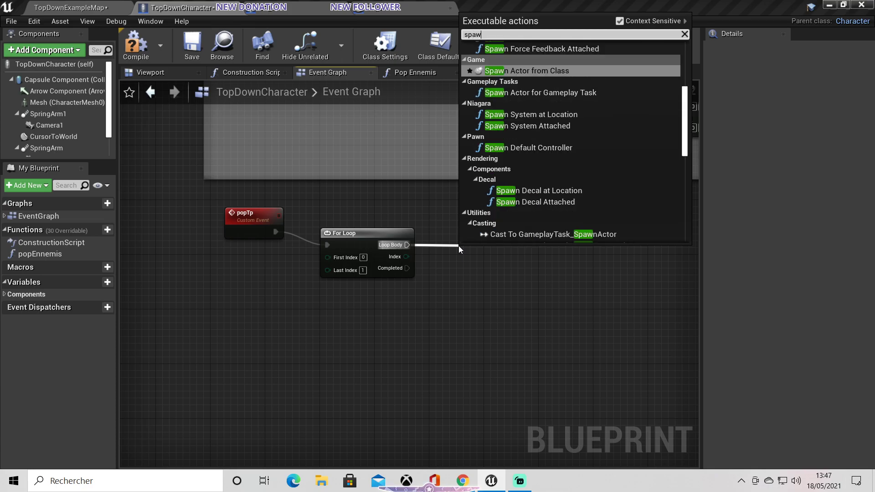
pyautogui.click(524, 70)
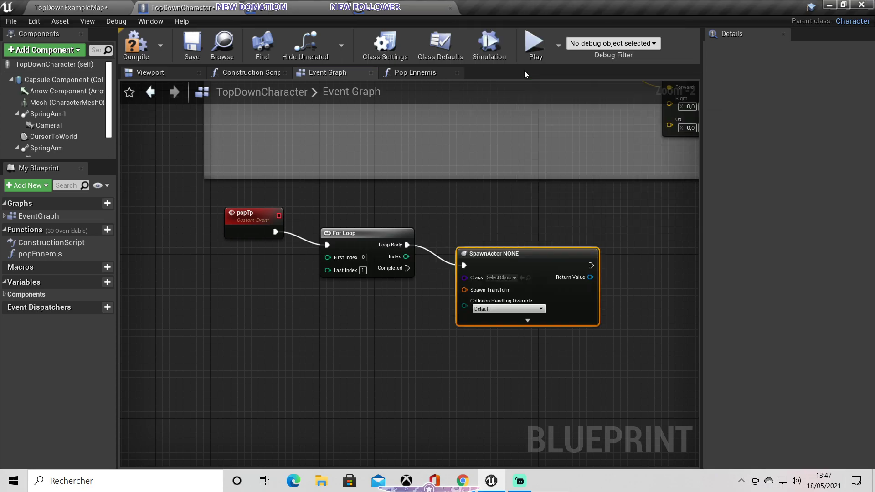
pyautogui.scroll(2, 557, 282)
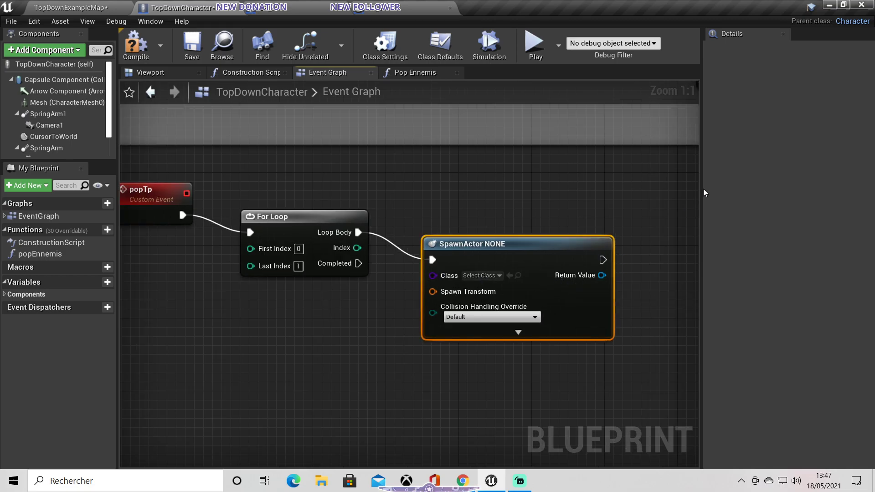
pyautogui.moveTo(705, 193); pyautogui.dragTo(757, 192)
# Step: Compare the graph with the tutorial, then deselect the SpawnActor node
pyautogui.hotkey('alt', 'Tab')
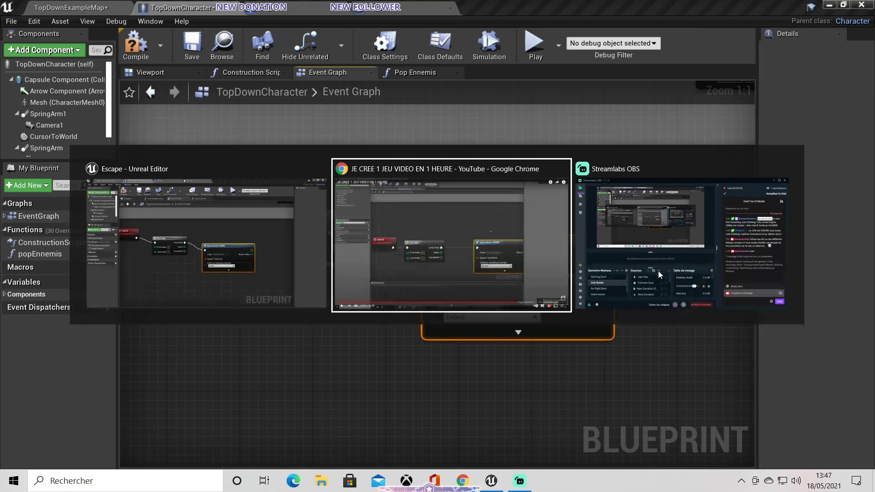
pyautogui.click(519, 276)
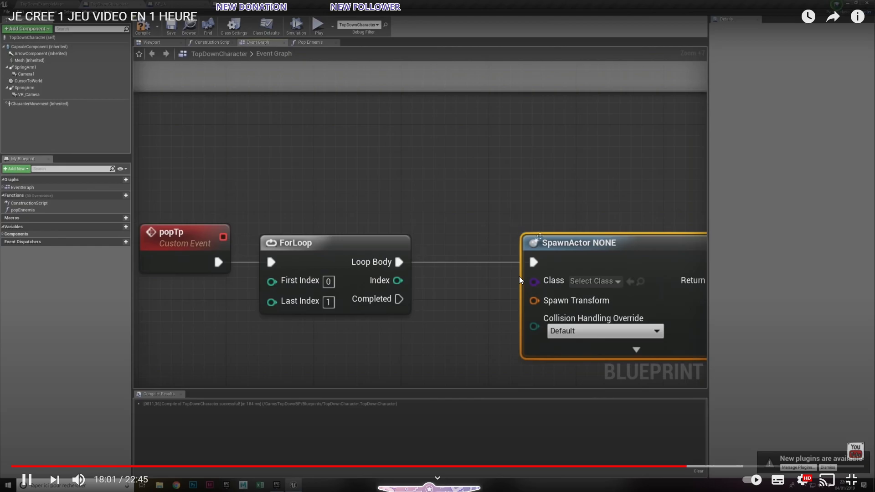
pyautogui.click(519, 276)
pyautogui.hotkey('alt', 'Tab')
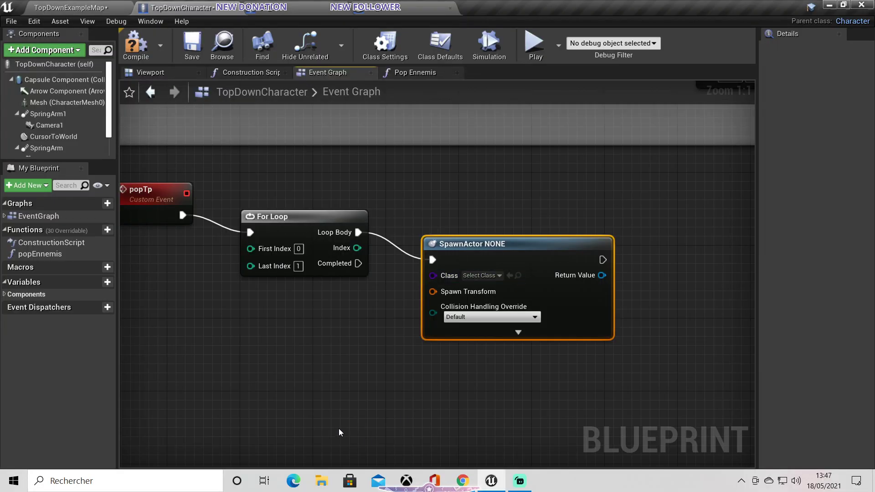
pyautogui.hotkey('alt', 'Tab')
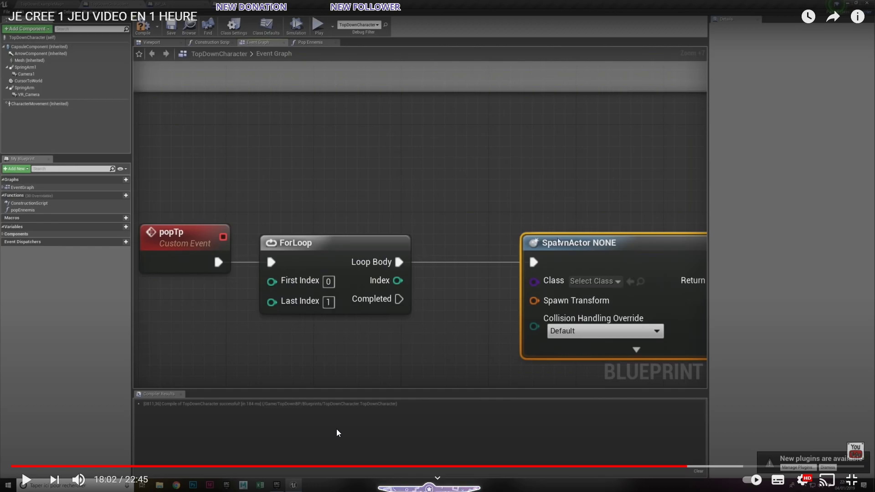
pyautogui.hotkey('alt', 'Tab')
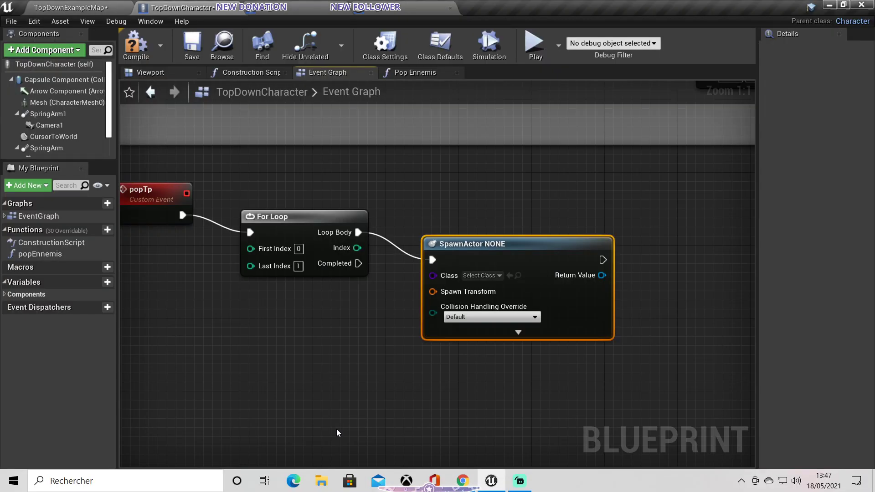
pyautogui.click(307, 462)
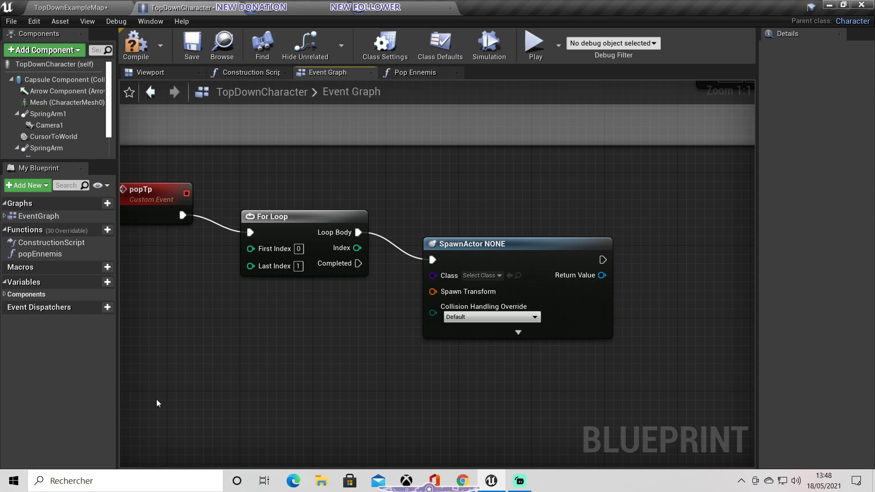
# Step: Show the Compiler Results panel from the Window menu, reporting TopDownCharacter compiled successfully
pyautogui.click(138, 22)
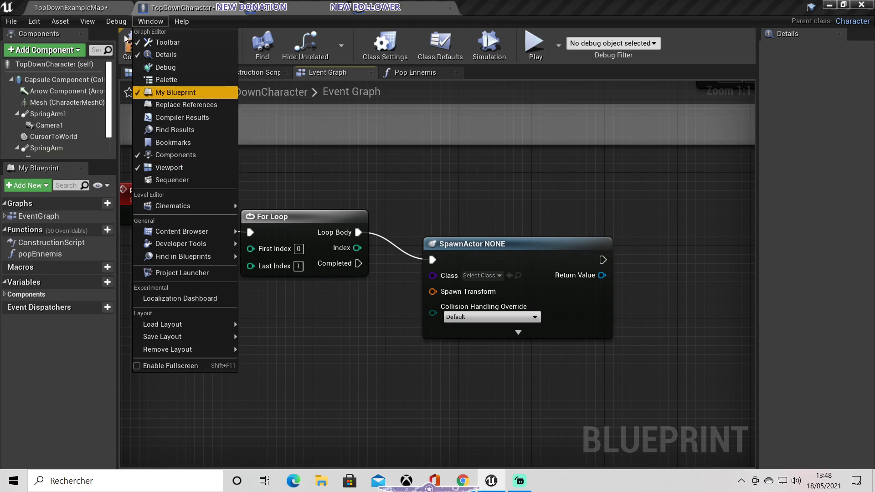
pyautogui.moveTo(73, 23)
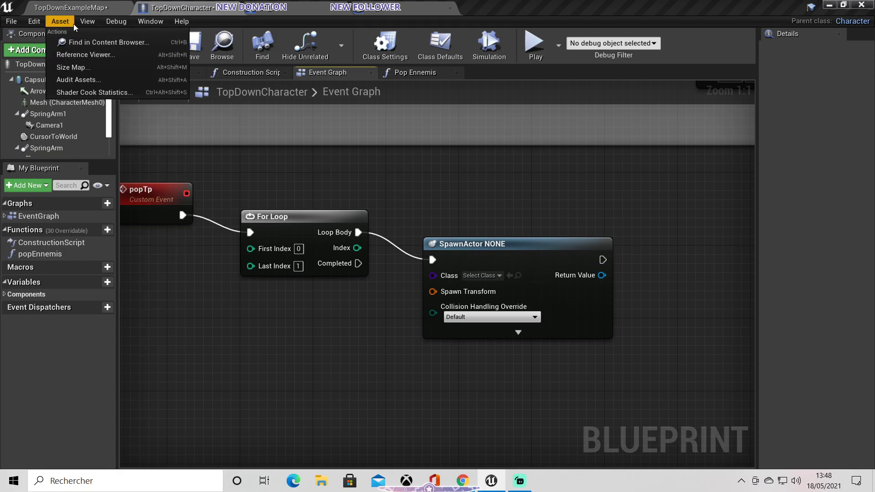
pyautogui.moveTo(41, 24)
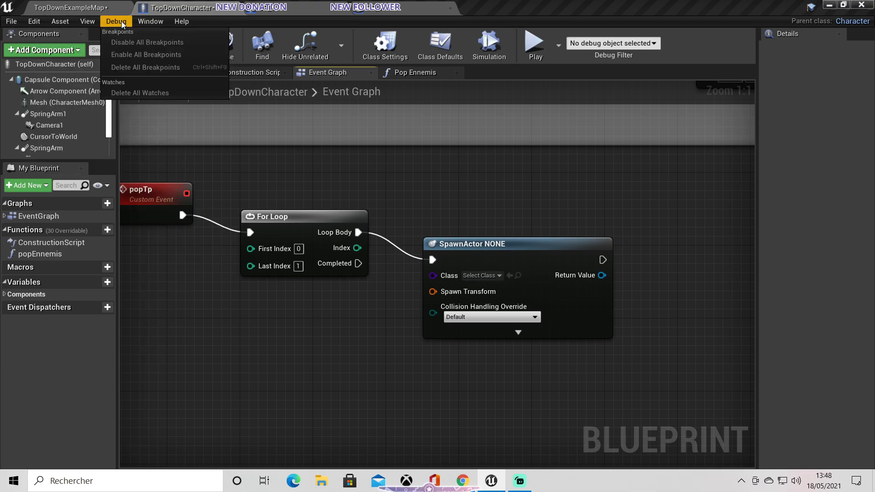
pyautogui.moveTo(143, 22)
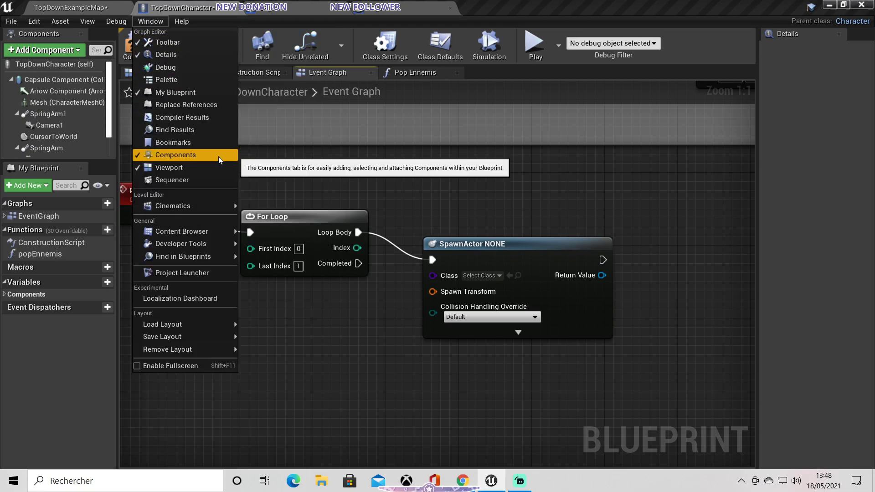
pyautogui.click(210, 120)
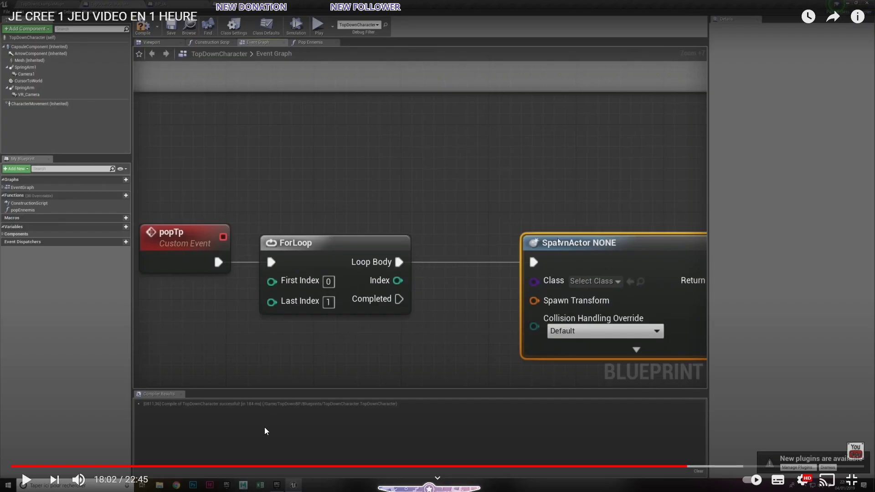
pyautogui.click(264, 427)
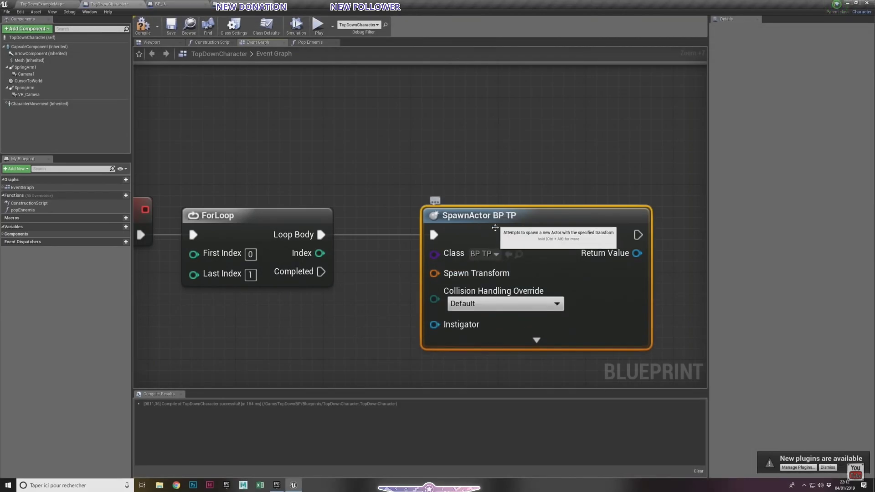
pyautogui.hotkey('alt', 'Tab')
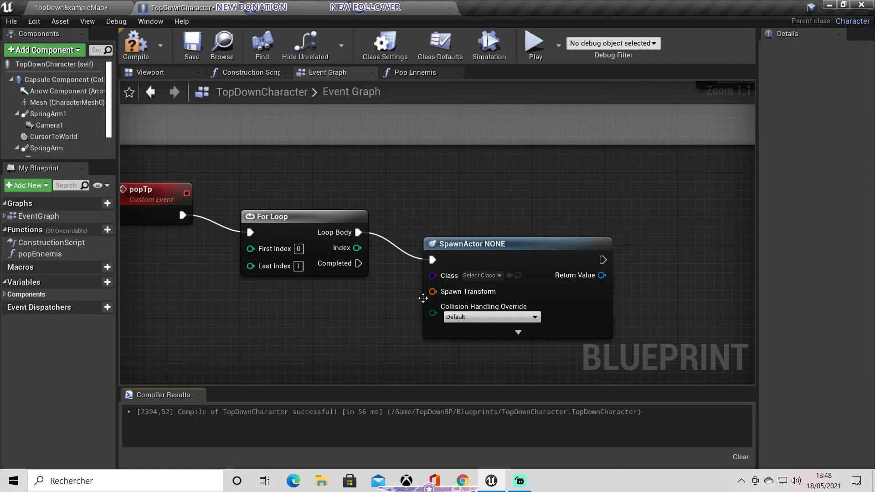
# Step: Set the SpawnActor node's class to BP_TP
pyautogui.click(486, 278)
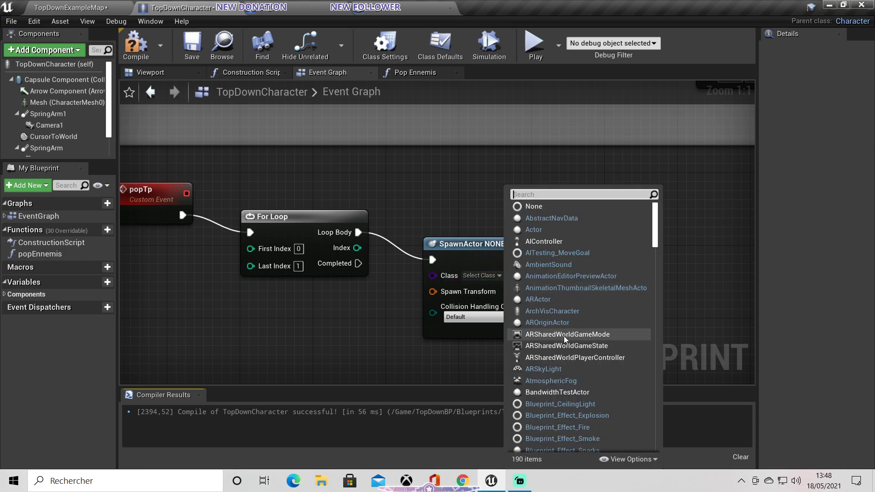
pyautogui.scroll(-2, 585, 310)
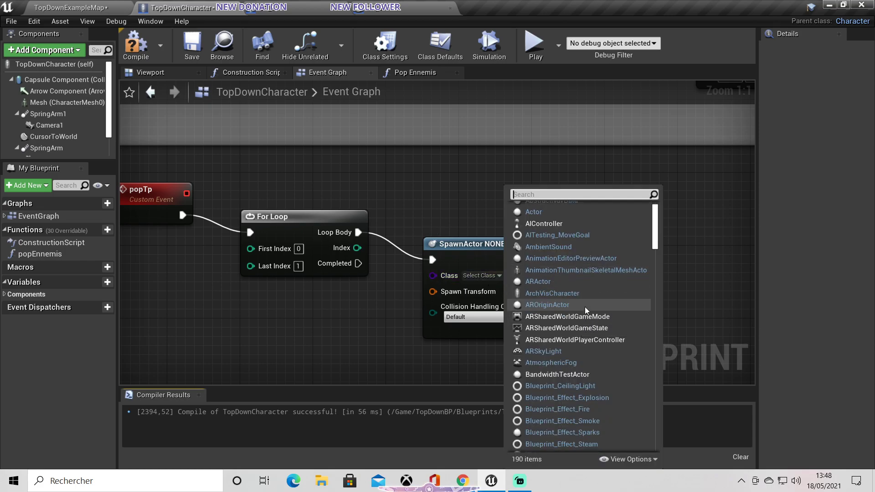
pyautogui.scroll(-2, 585, 310)
pyautogui.scroll(-1, 585, 309)
pyautogui.scroll(-2, 585, 310)
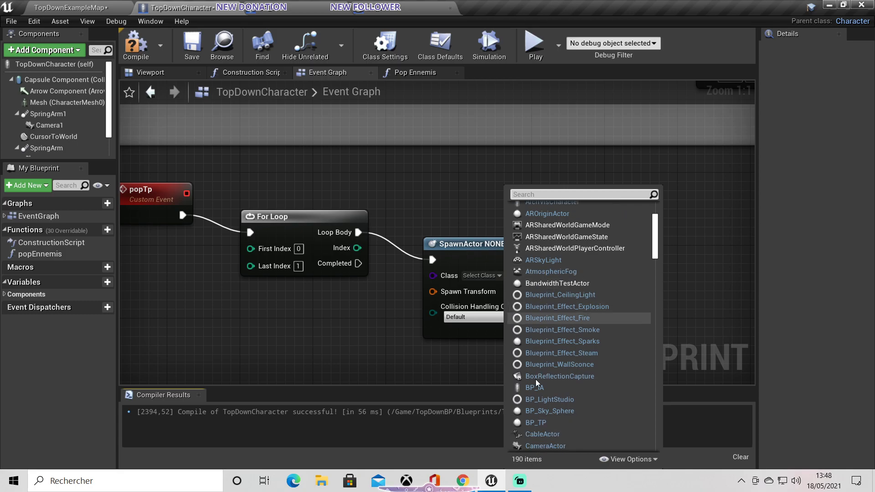
pyautogui.click(533, 423)
# Step: Play the tutorial's next part, then pause it and return to the editor
pyautogui.hotkey('alt', 'Tab')
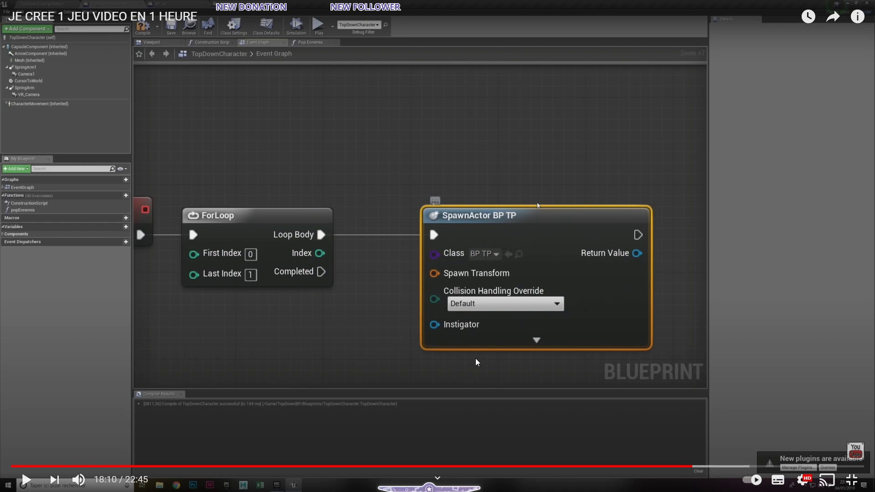
pyautogui.click(476, 360)
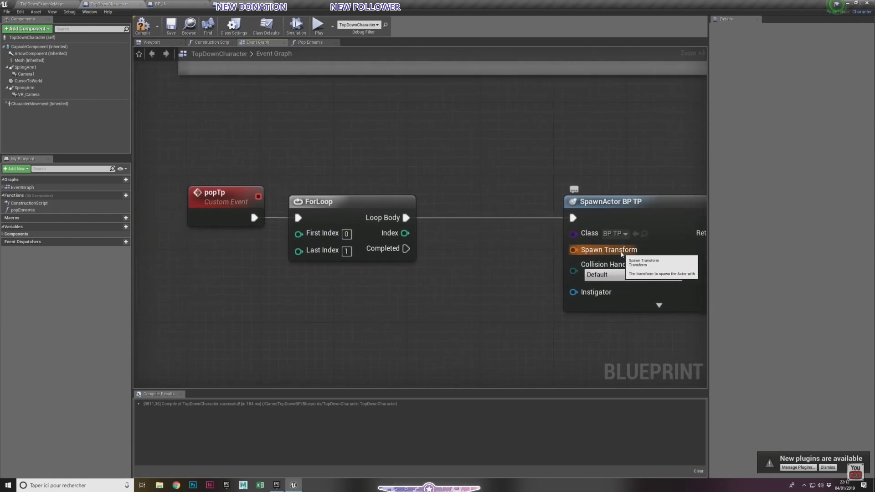
pyautogui.moveTo(430, 316)
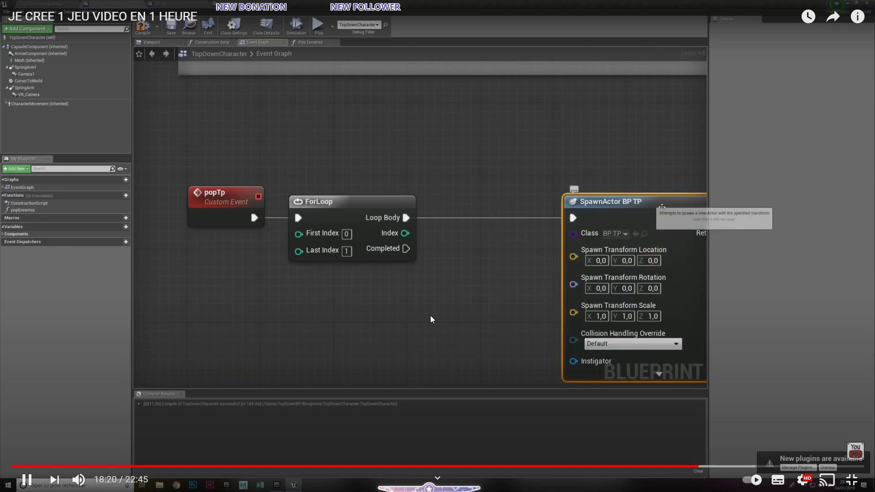
pyautogui.click(430, 316)
pyautogui.hotkey('alt', 'Tab')
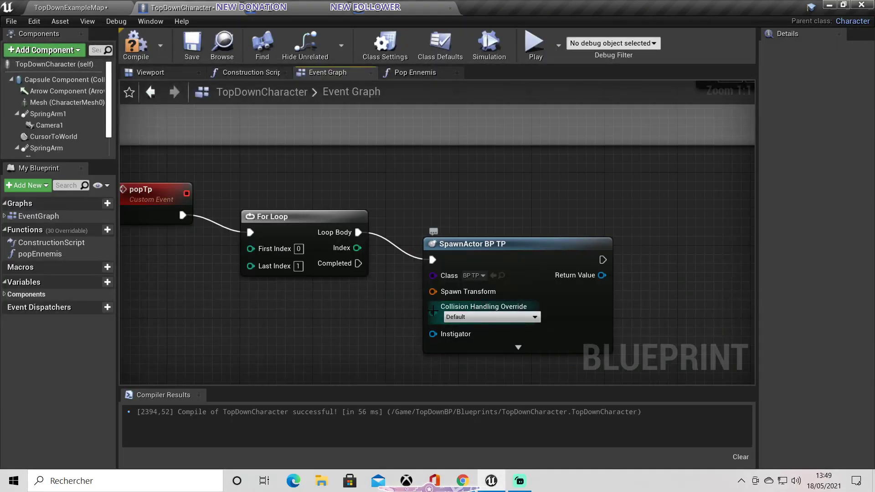
# Step: Move the SpawnActor and For Loop nodes up into one row
pyautogui.moveTo(467, 245); pyautogui.dragTo(467, 199)
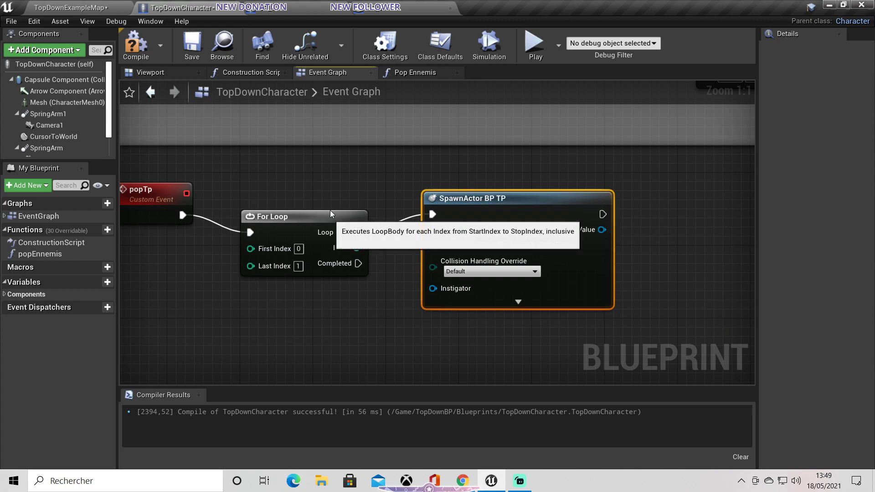
pyautogui.moveTo(331, 223); pyautogui.dragTo(331, 205)
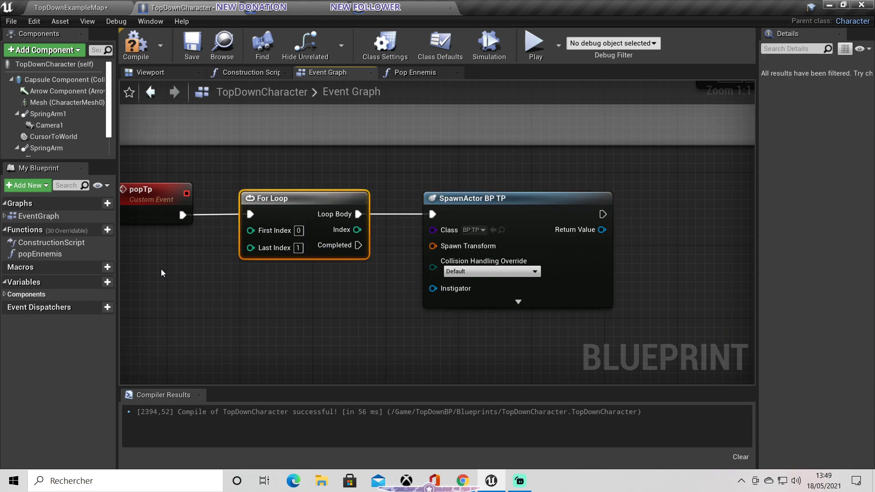
pyautogui.click(435, 247)
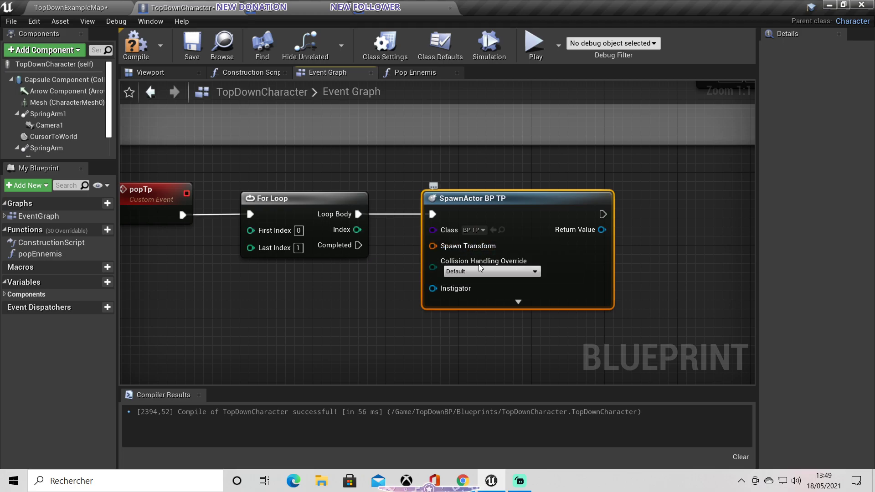
# Step: Split the SpawnActor's Spawn Transform pin into Location, Rotation and Scale inputs
pyautogui.hotkey('alt', 'Tab')
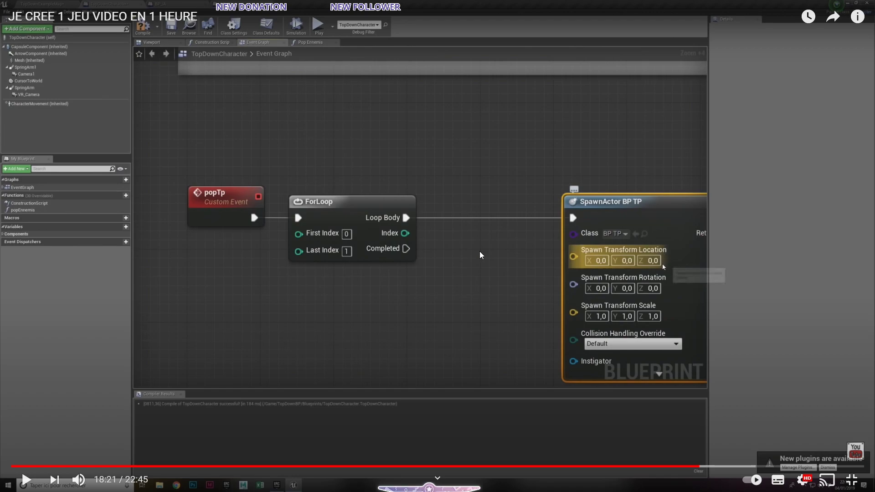
pyautogui.press('Left')
pyautogui.press('space')
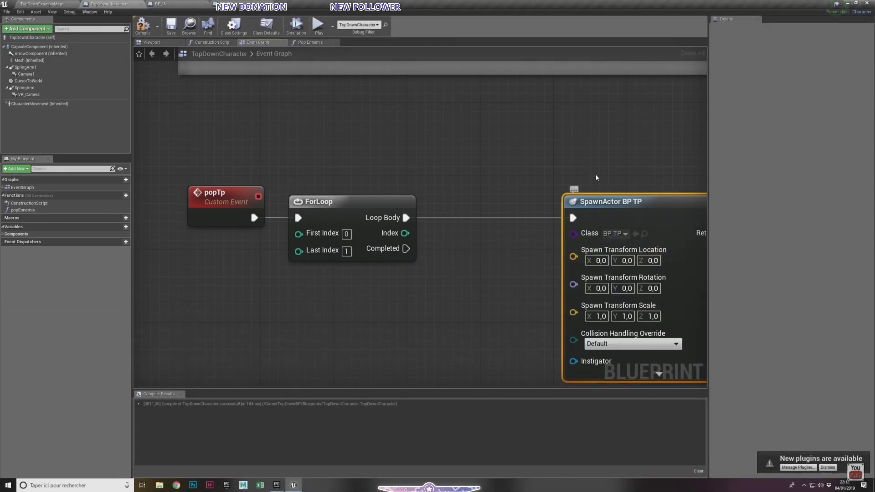
pyautogui.click(479, 252)
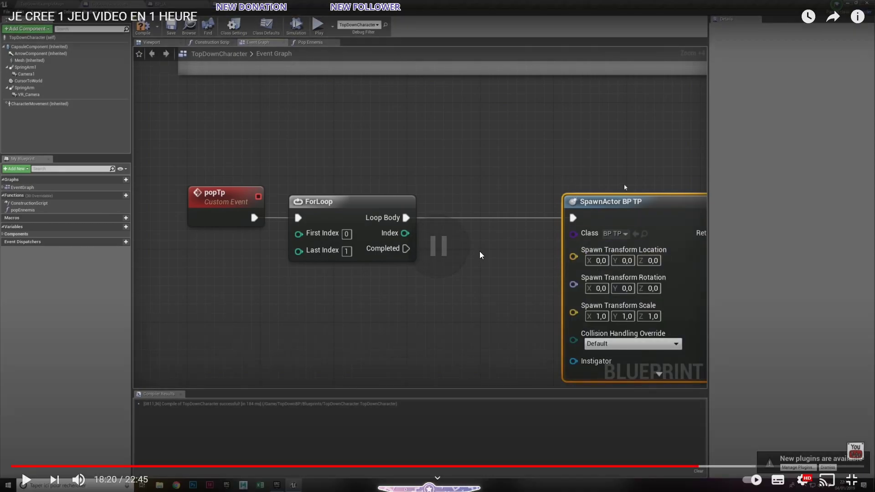
pyautogui.hotkey('alt', 'Tab')
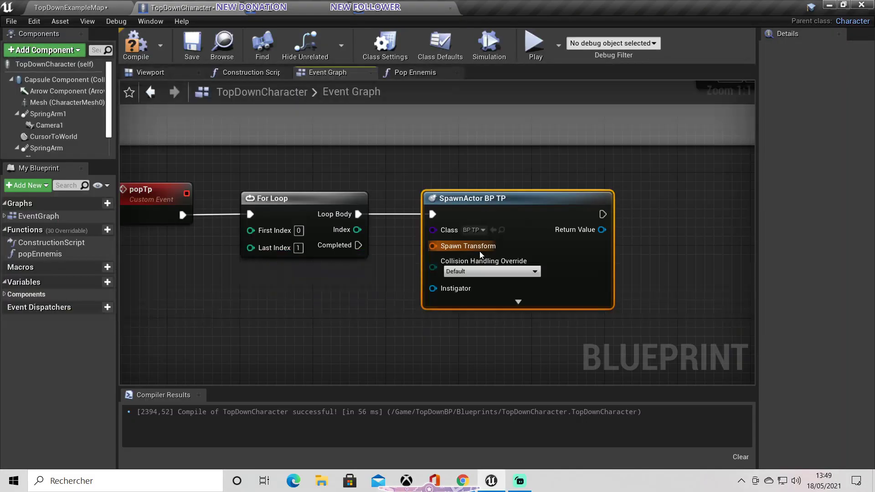
pyautogui.rightClick(458, 249)
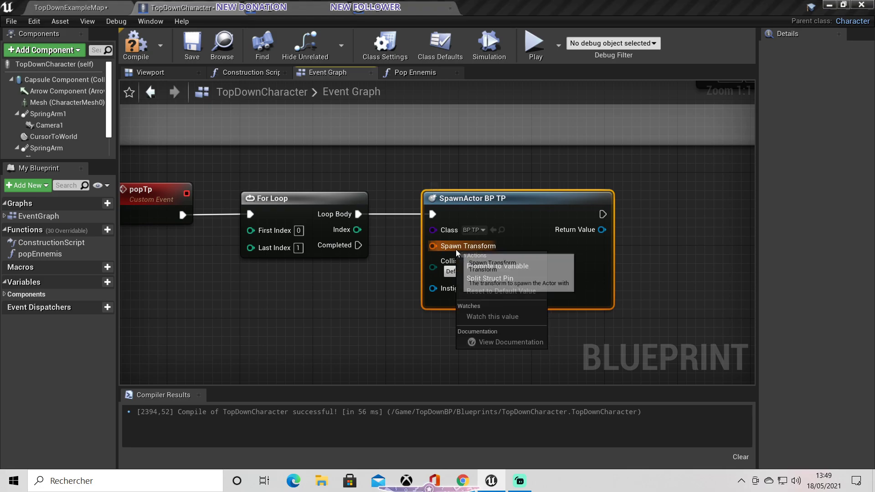
pyautogui.click(467, 277)
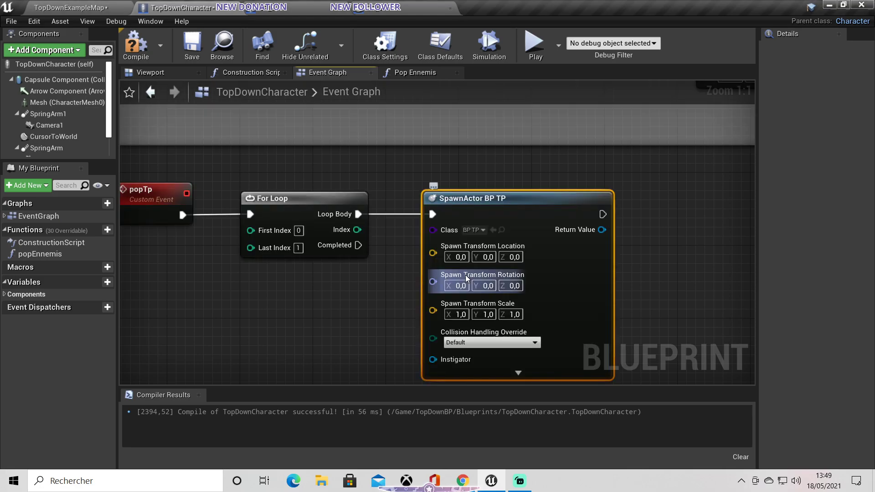